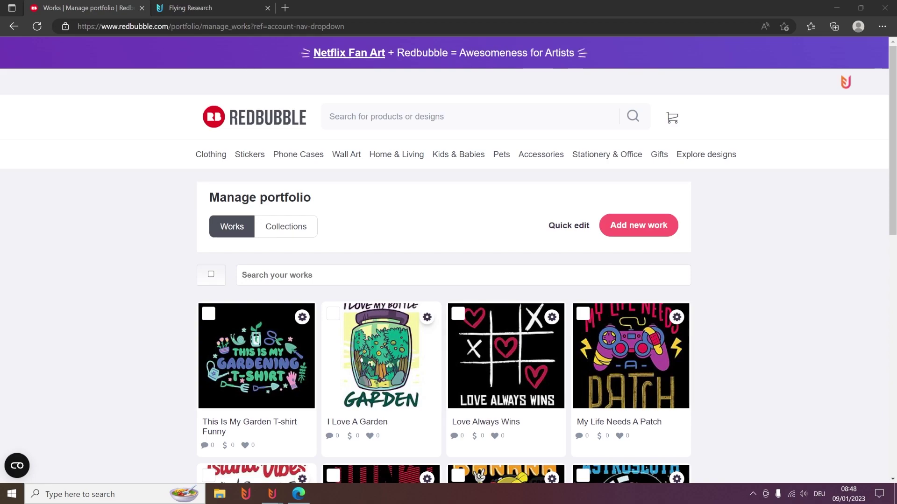
Upload retro cute chick 2.png as a new Redbubble work and check the chick product previews.
left_click(627, 234)
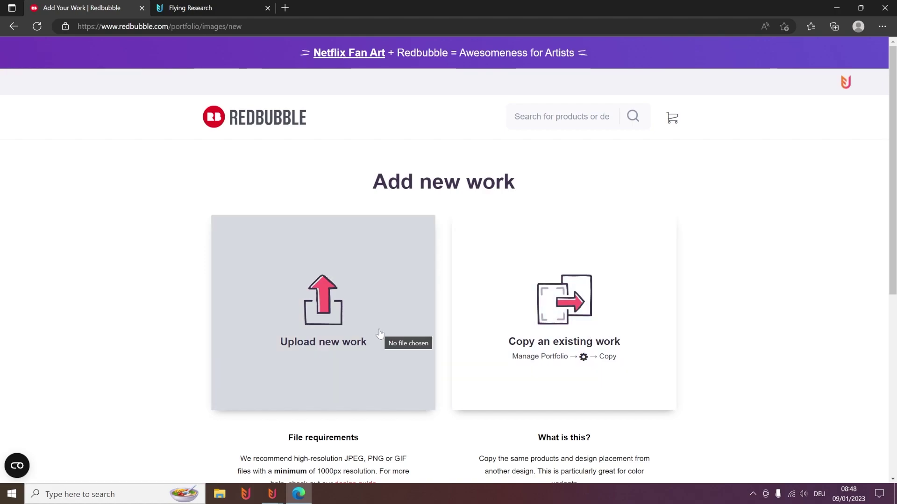
left_click(380, 330)
left_click(186, 92)
left_click(556, 363)
scroll(597, 235, "down", 1)
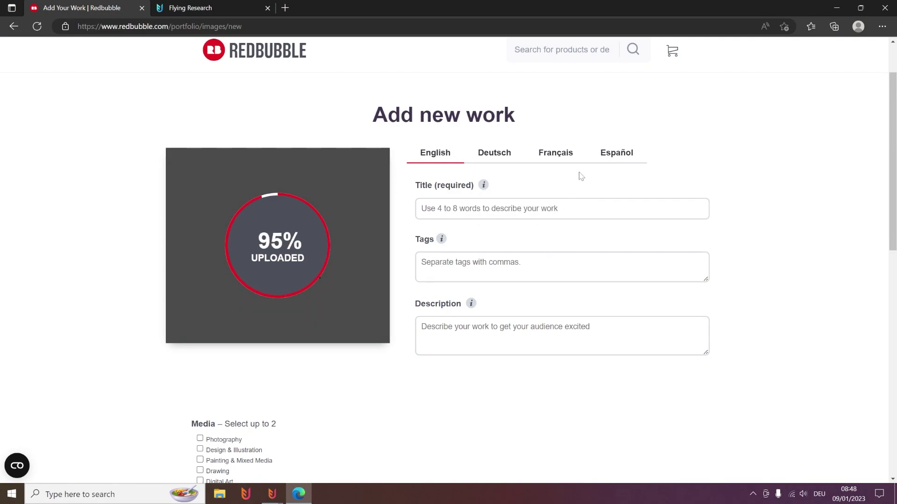
scroll(691, 171, "down", 5)
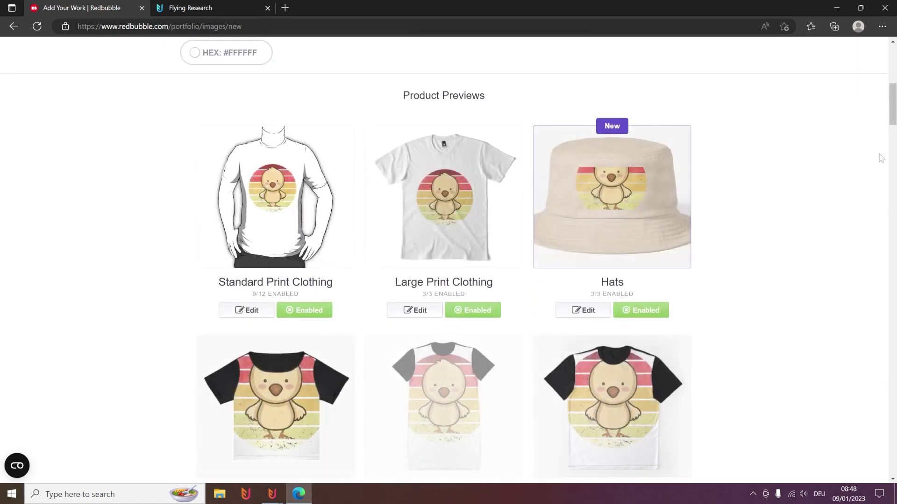
scroll(554, 214, "up", 6)
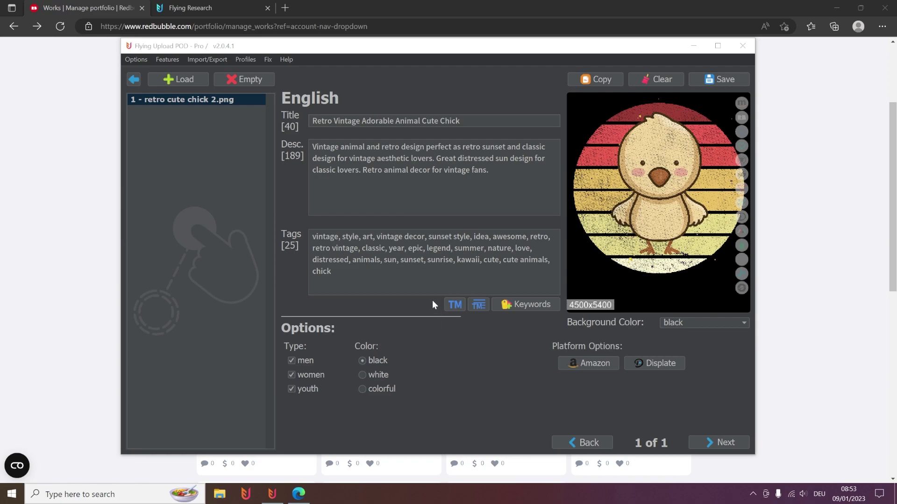
Set Flying Upload POD's autologin platform to Redbubble.com in Settings.
left_click(138, 63)
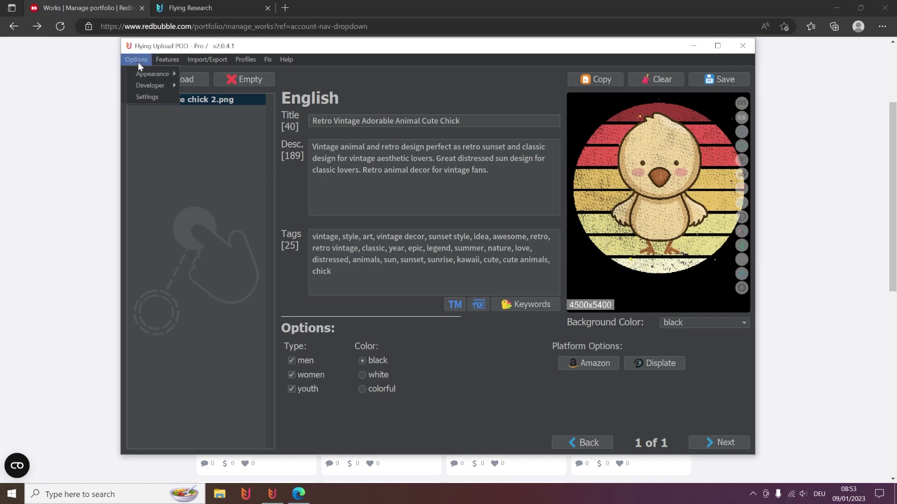
left_click(153, 97)
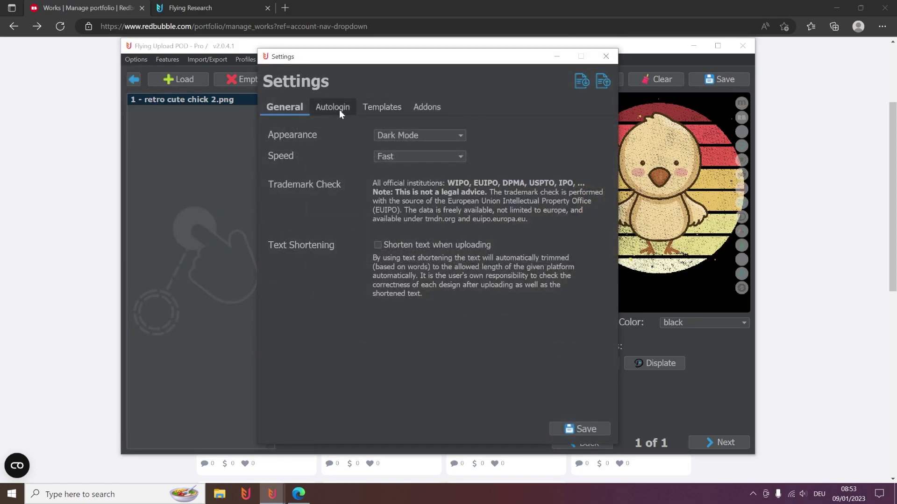
left_click(339, 108)
left_click(399, 132)
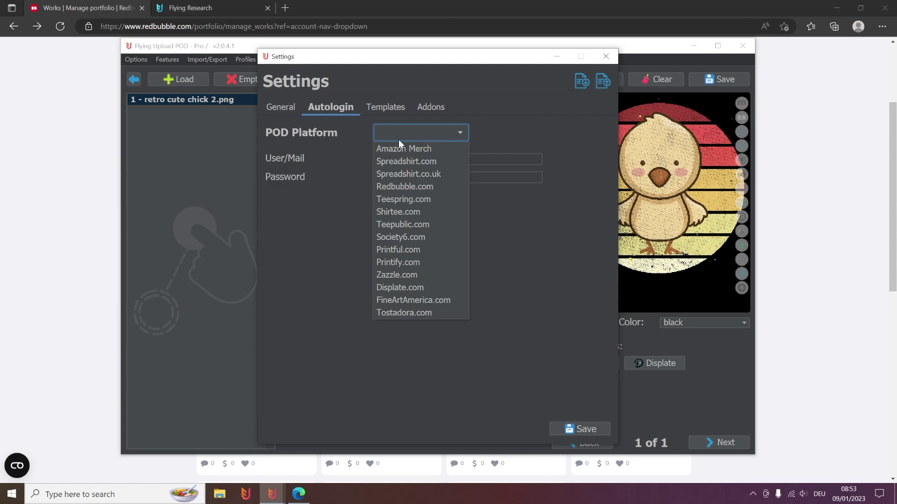
left_click(392, 188)
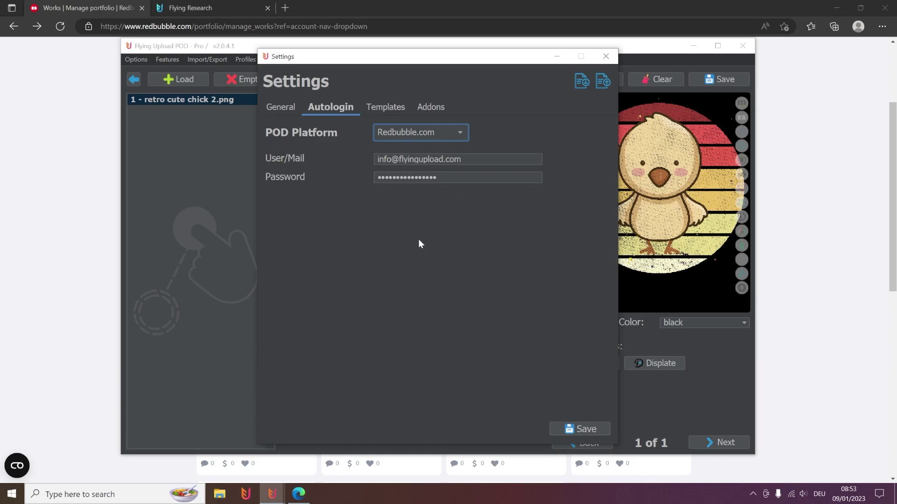
Show the Redbubble.com templates in Settings, then return to the Redbubble portfolio.
left_click(380, 109)
left_click(400, 133)
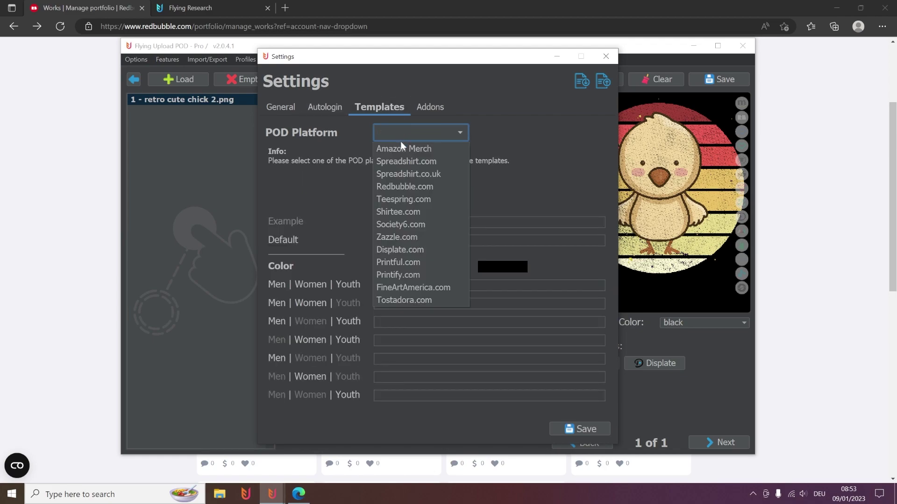
left_click(402, 187)
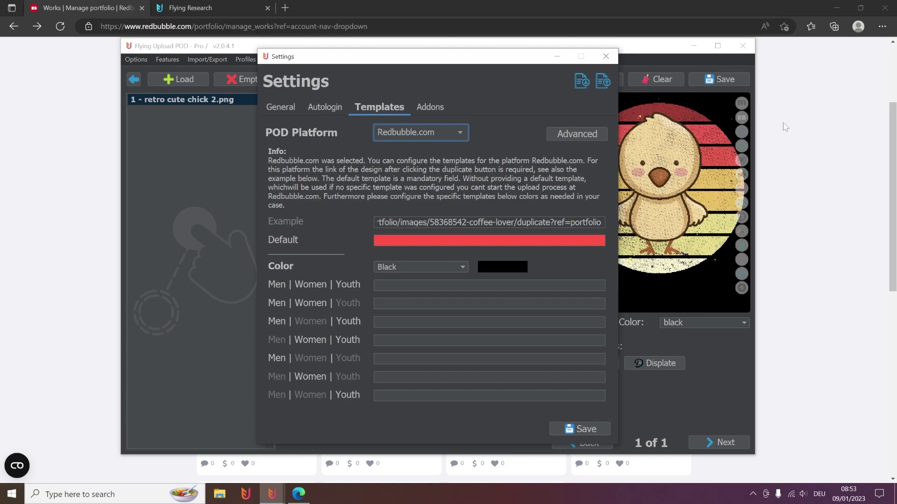
left_click(846, 160)
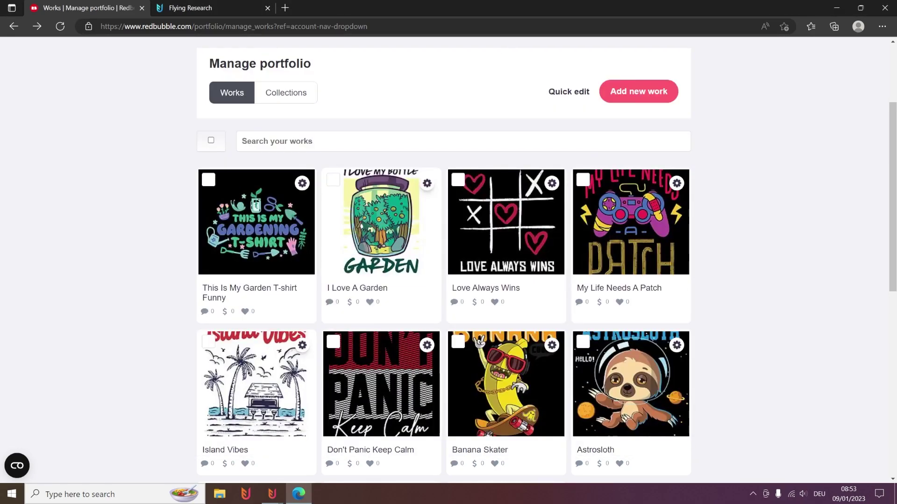
Copy the This Is My Garden T-shirt Funny work's settings and select the copy page's URL.
left_click(302, 184)
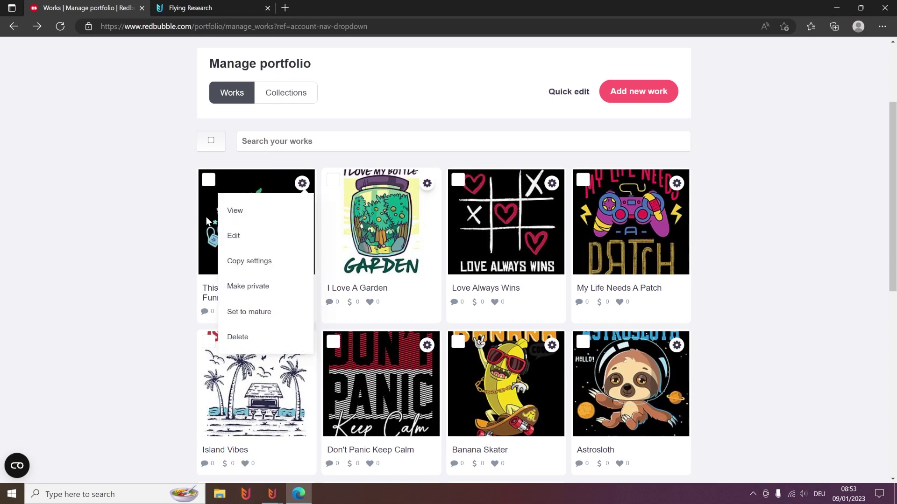
left_click(245, 262)
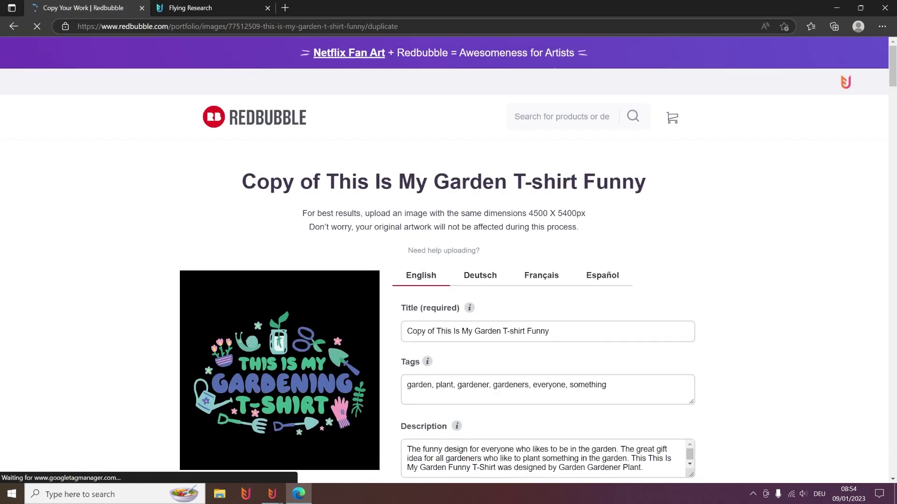
key("ctrl+l")
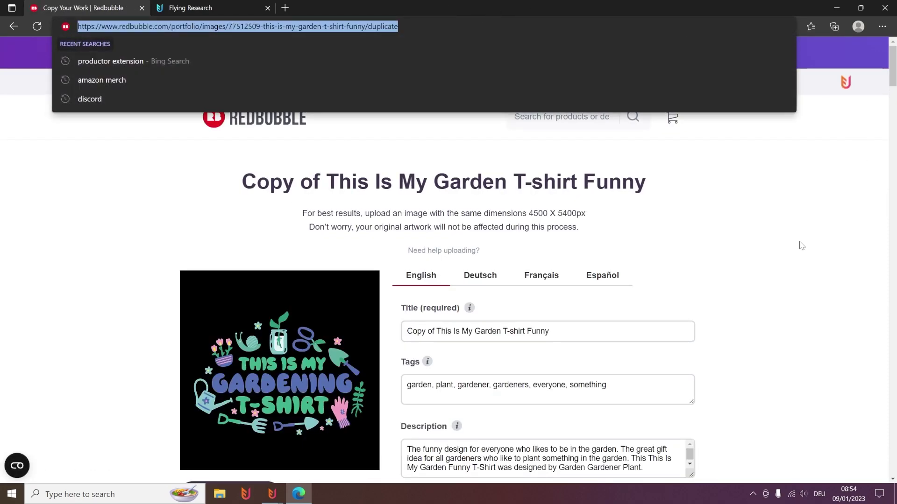
left_click(570, 296)
Paste the garden duplicate link into the Redbubble.com Default template and save the settings.
mouse_move(272, 499)
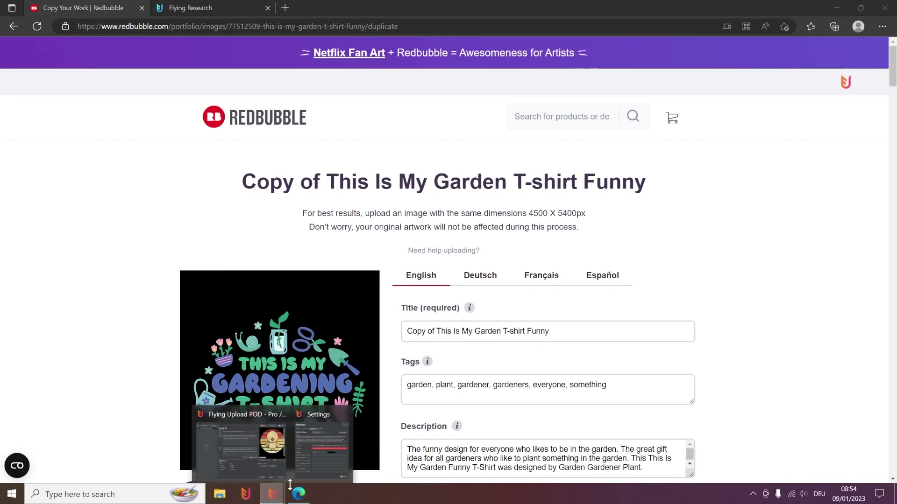
left_click(321, 452)
left_click(533, 241)
key("ctrl+v")
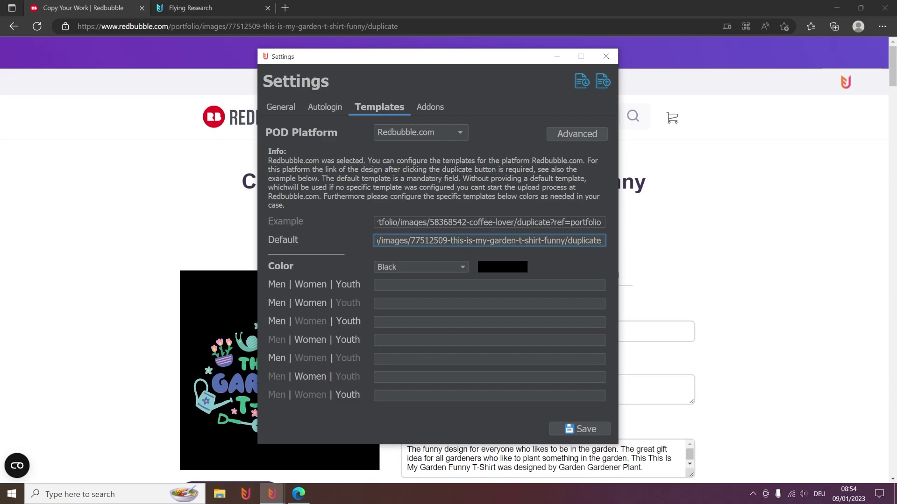
left_click(587, 428)
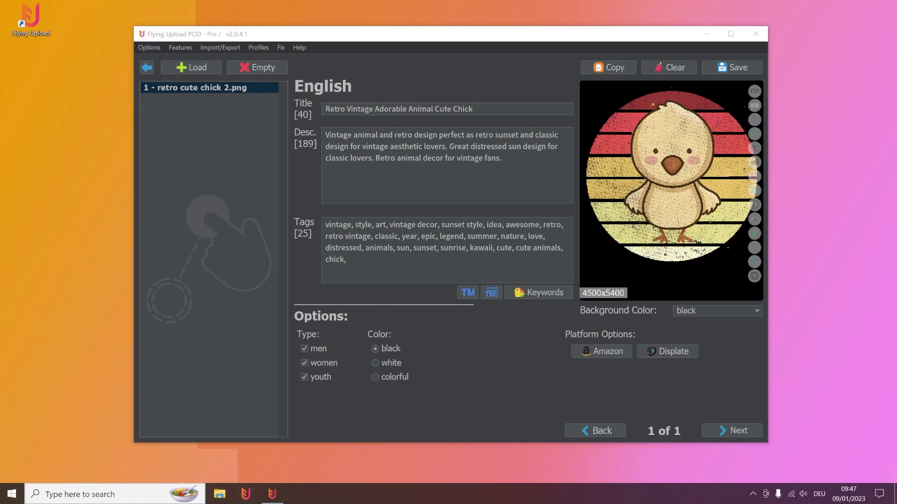
Start the Redbubble.com upload from Flying Upload POD's Upload page.
left_click(149, 68)
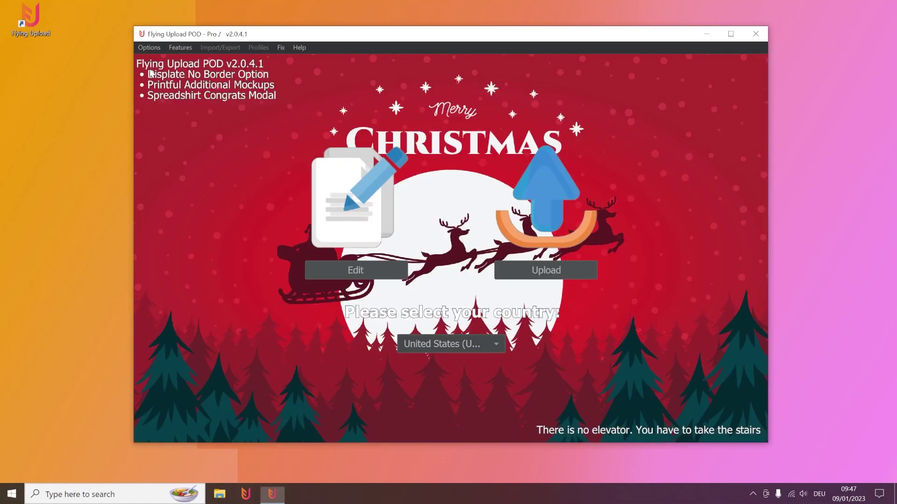
left_click(547, 269)
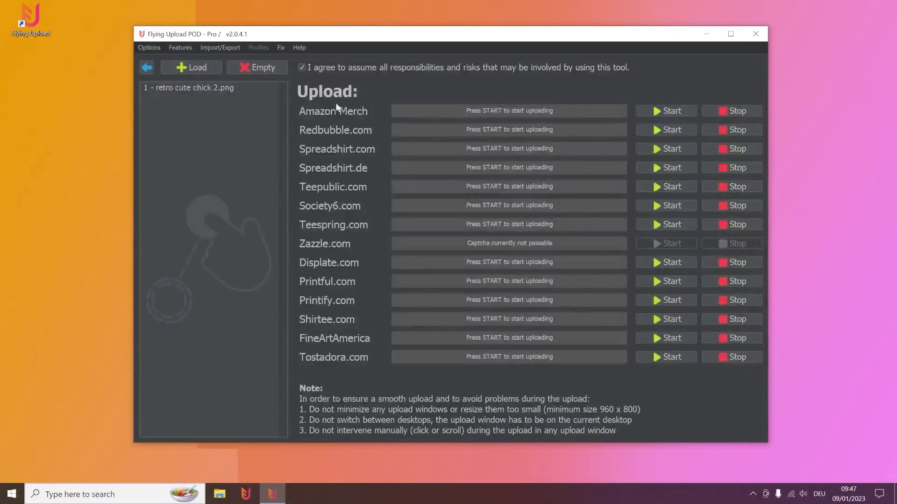
left_click(676, 133)
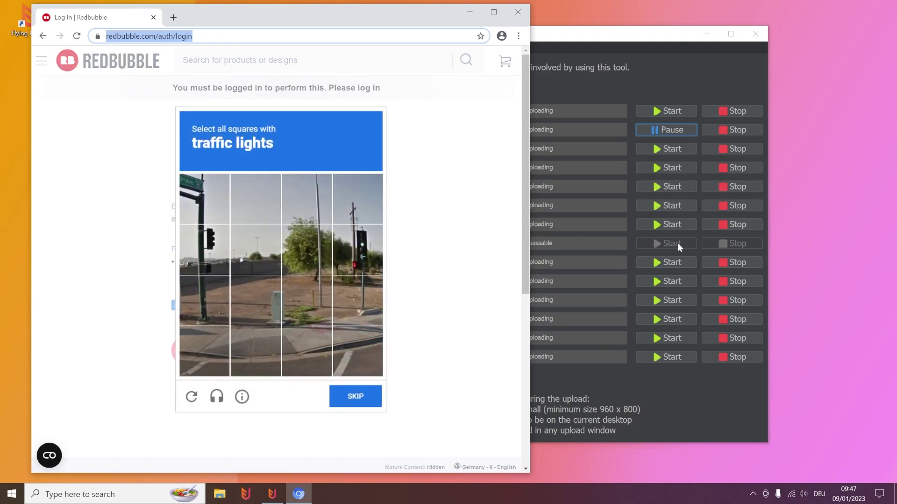
Select the traffic-light captcha tiles, verify, and move the browser aside.
left_click(365, 257)
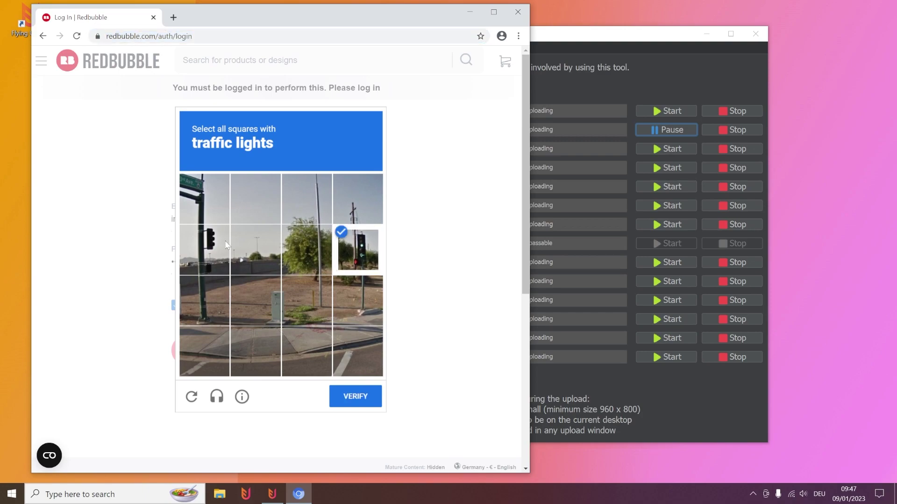
left_click(218, 270)
left_click(360, 396)
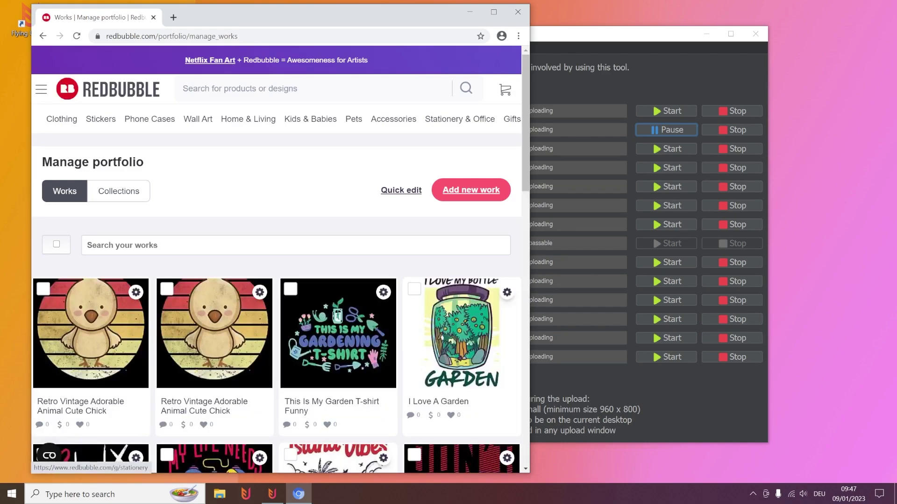
left_click_drag(342, 20, 512, 0)
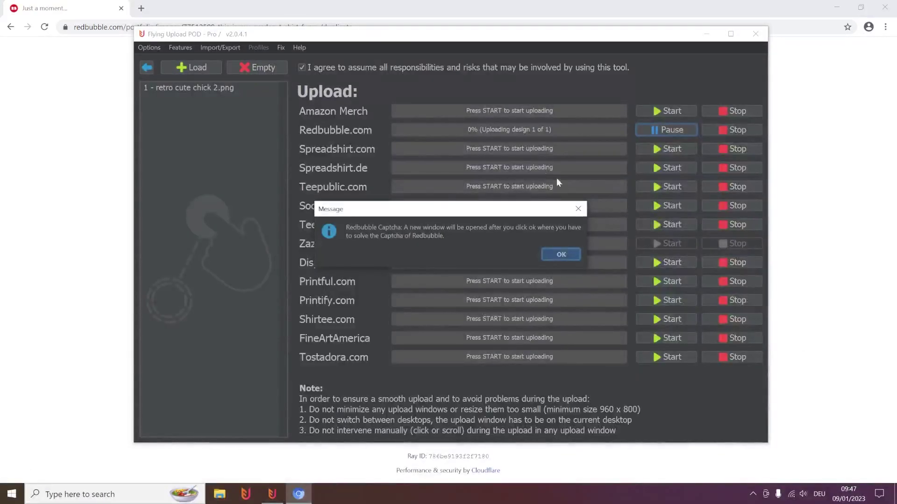
Acknowledge the captcha notice, close the captcha window, continue uploading, and bring Redbubble forward.
left_click(561, 252)
left_click(109, 3)
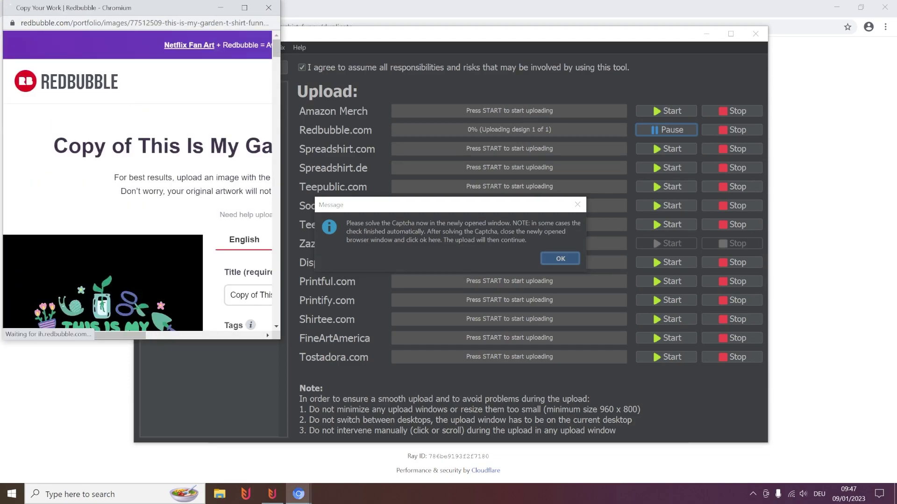
left_click(274, 13)
left_click(565, 260)
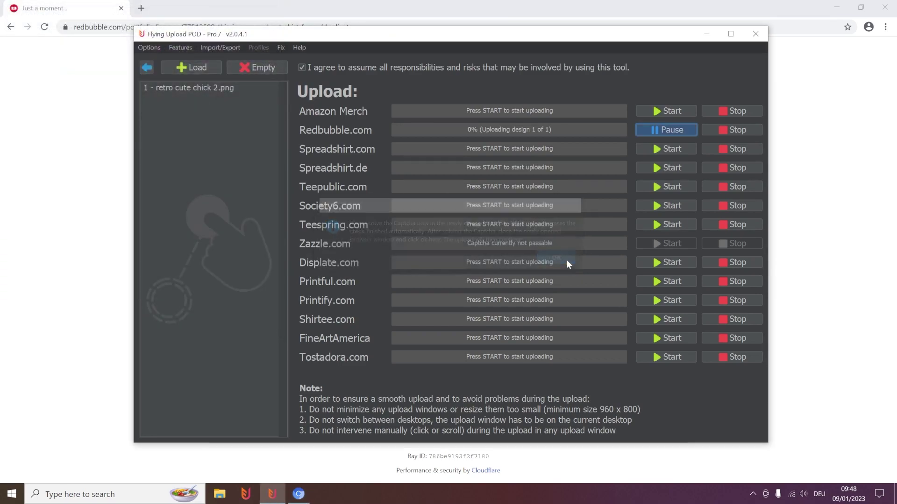
left_click(442, 5)
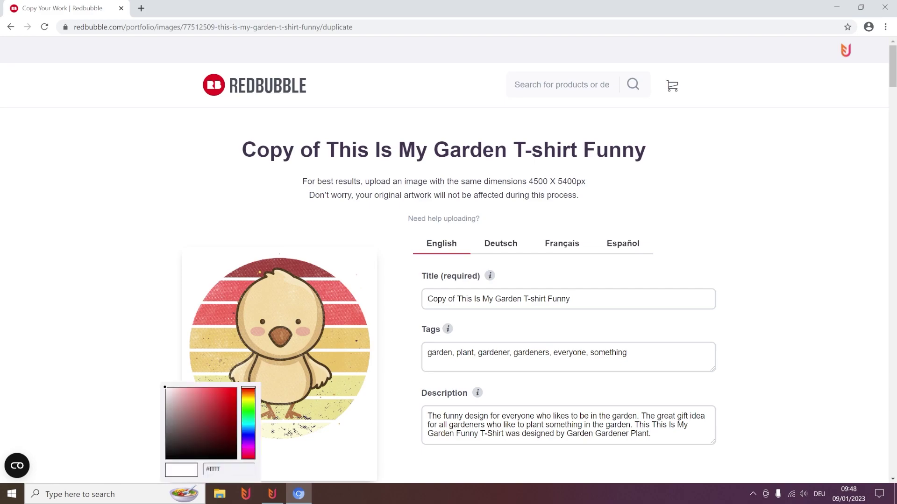
Set the background to #000000 and the title to 'Retro Vintage Adorable Animal Cute Chick'.
left_click(229, 468)
type("#000000")
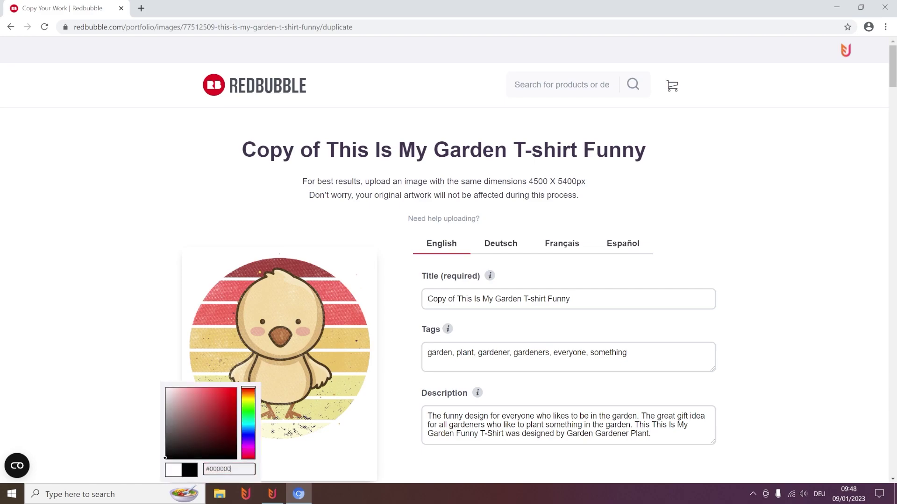
left_click(568, 298)
key("ctrl+a")
type("Retro Vintage Adorable Animal Cute Chick")
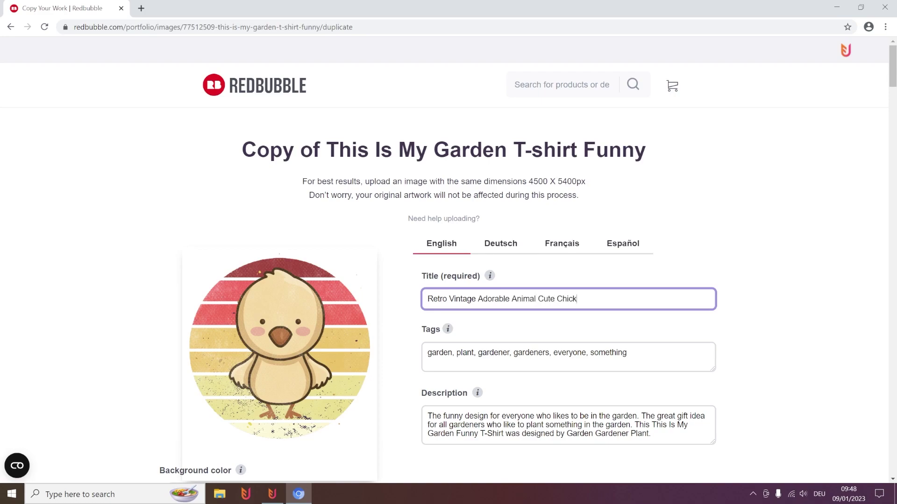
Replace the garden tags with vintage/retro tags and the description with the retro sunset text.
key("Tab")
key("ctrl+a")
type("vintage, style, art, vintage decor, sunset style, idea, awesome, retro, retro vintage, classic, year, epic, legend, summer, nature, love, distressed, animals, sun, sunset, sunrise, kawaii, cute, cute animals, chick,")
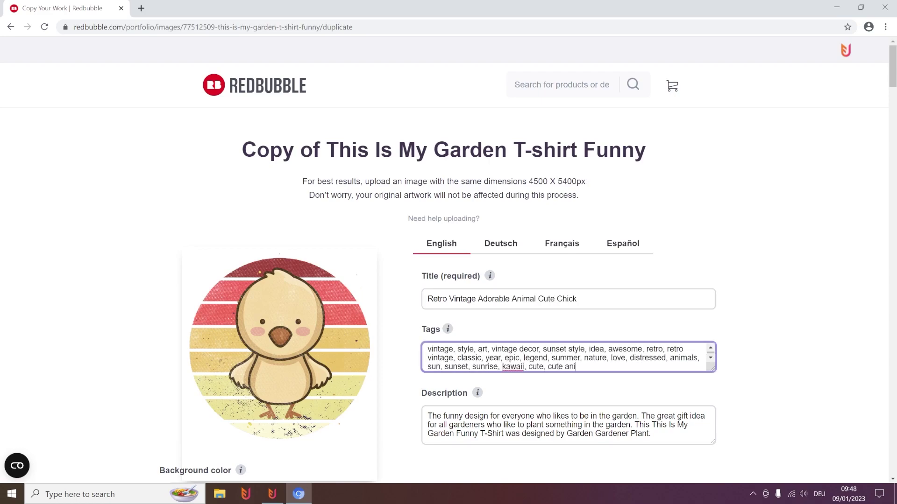
key("Tab")
key("ctrl+a")
key("BackSpace")
type("Vintage animal and retro design perfect as retro sunset and classic design for vintage aesthetic lovers. Great distressed sun design for classic lovers. Retro animal decor for vintage fans.")
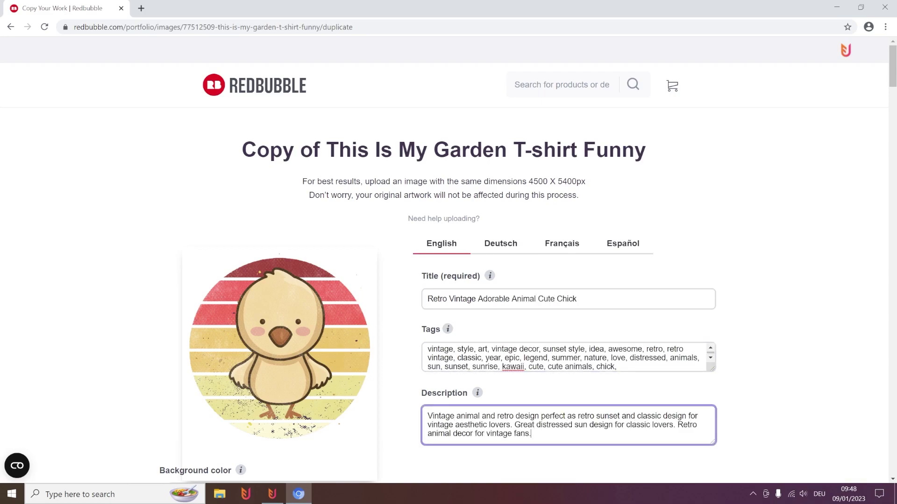
Review the German, French and Spanish listing versions and scroll through the form.
left_click(500, 243)
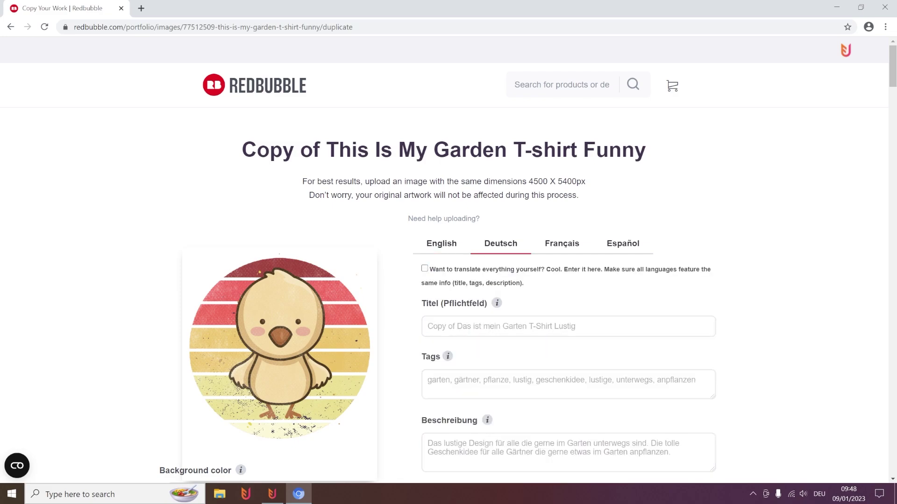
left_click(561, 244)
left_click(623, 243)
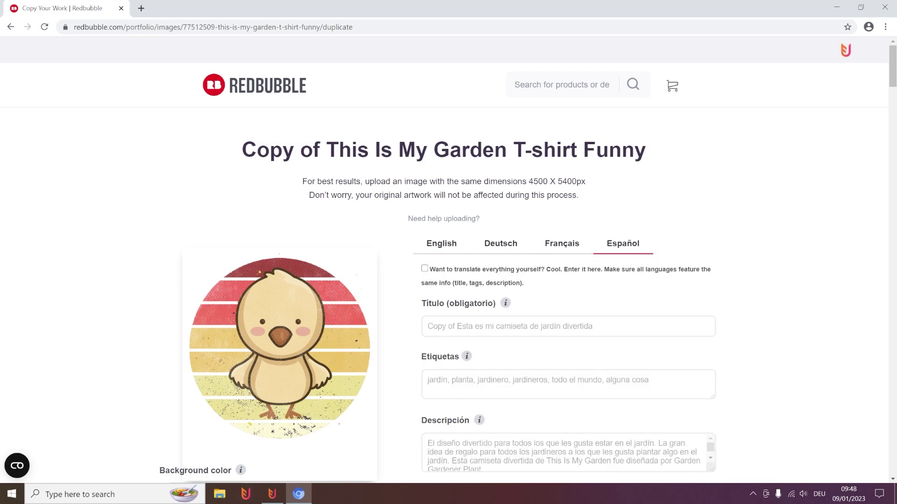
key("End")
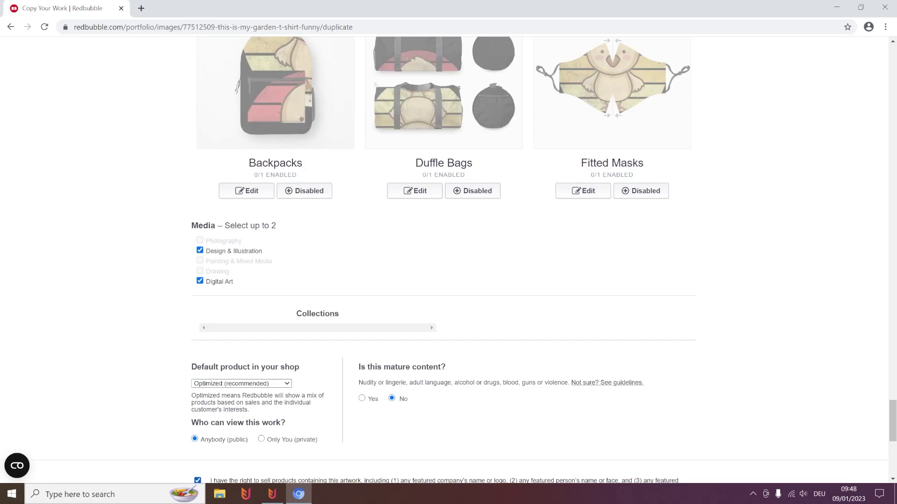
key("Home")
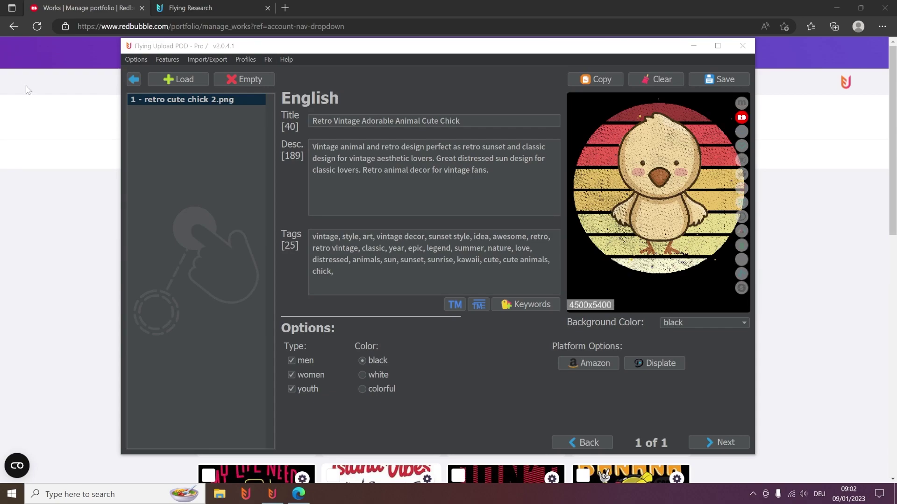
Open the Redbubble.com templates in Settings and move the window aside.
left_click(142, 59)
left_click(153, 95)
left_click(380, 108)
left_click(397, 132)
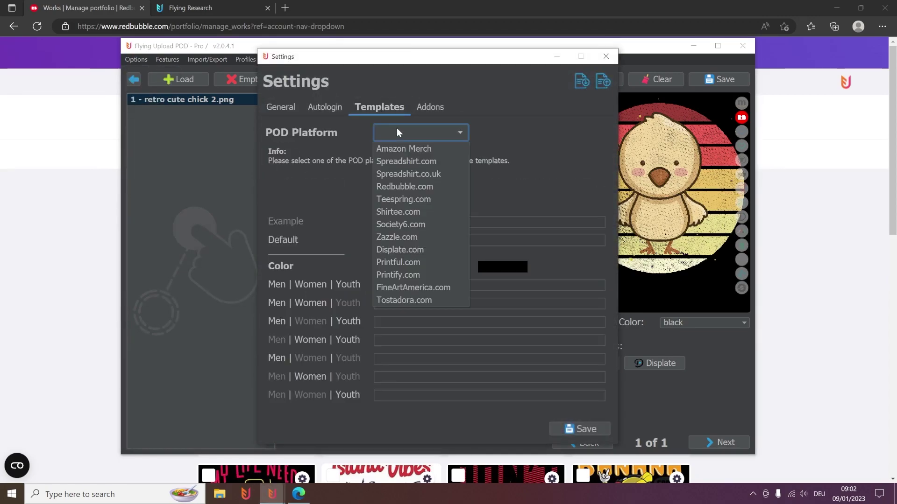
left_click(396, 188)
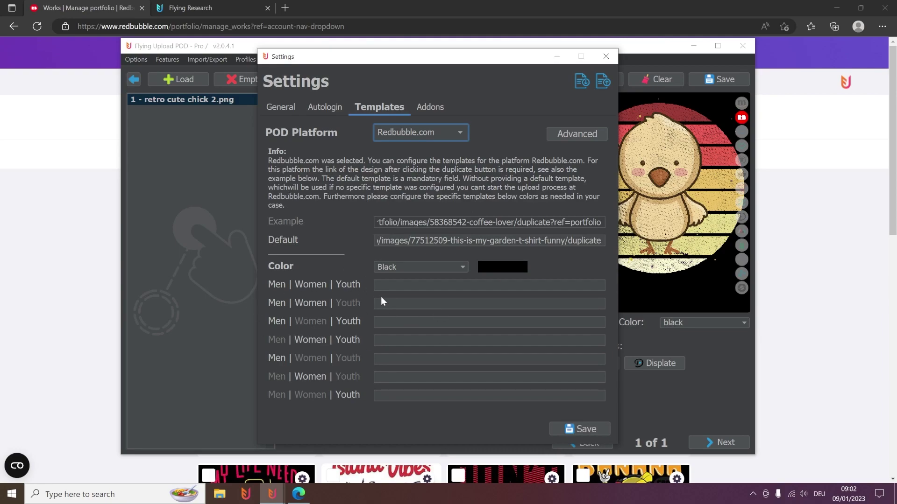
left_click_drag(431, 61, 616, 74)
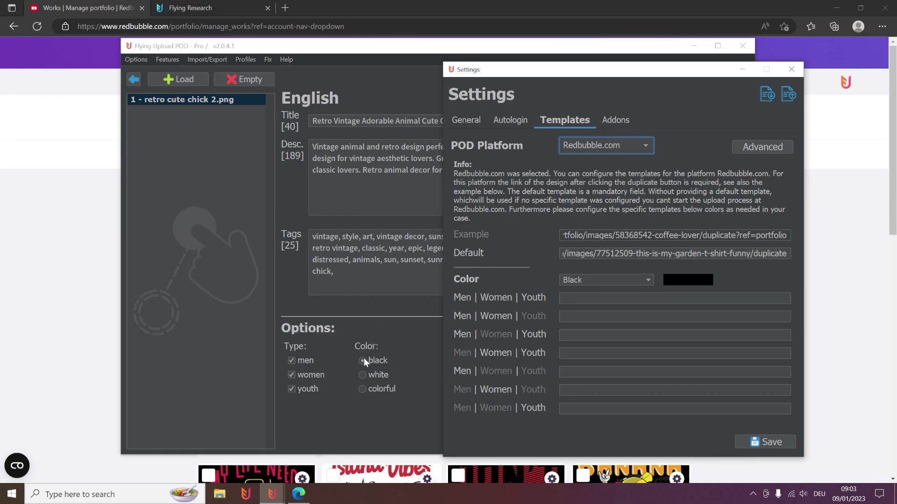
Paste the default link as the Black template, then switch the template colour to White.
left_click(582, 279)
left_click(580, 281)
key("shift+Tab")
key("Tab")
key("Tab")
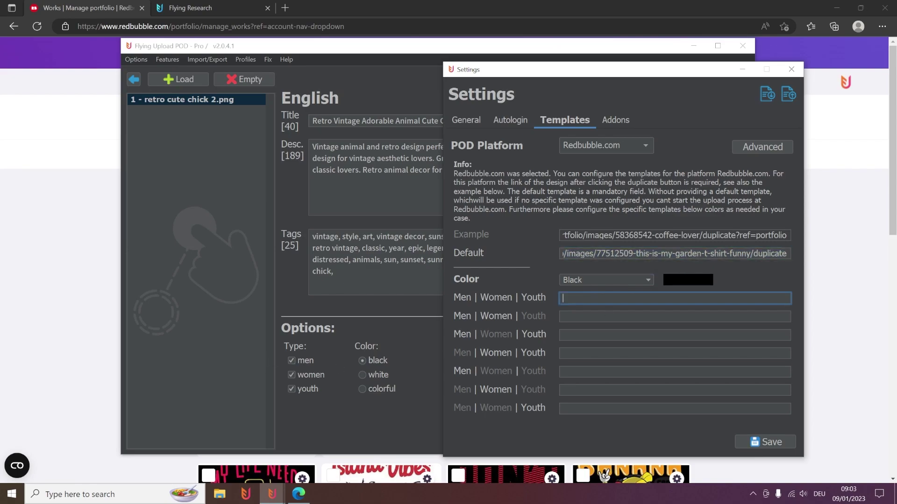
type("https://www.redbubble.com/portfolio/images/77512509-this-is-my-garden-t-shirt-funny/duplicate")
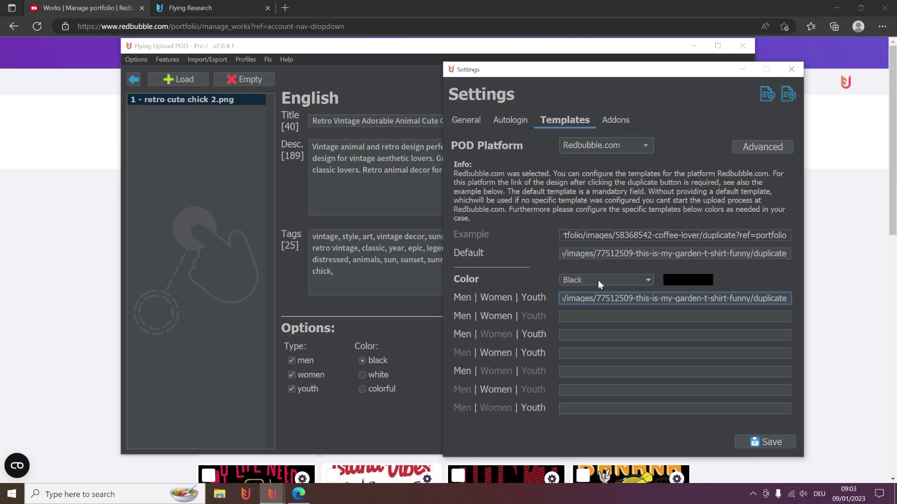
left_click(597, 280)
left_click(583, 304)
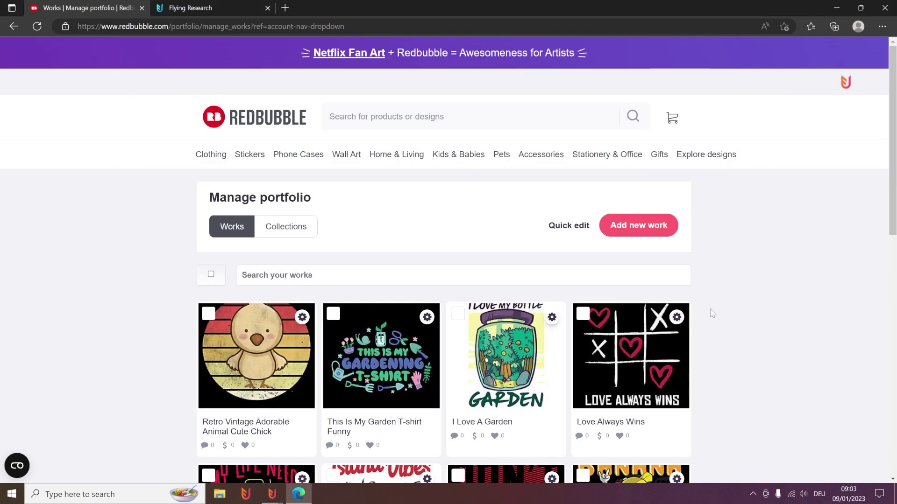
Make a settings copy of the I Love A Garden work and select its URL.
left_click(866, 276)
scroll(453, 235, "down", 1)
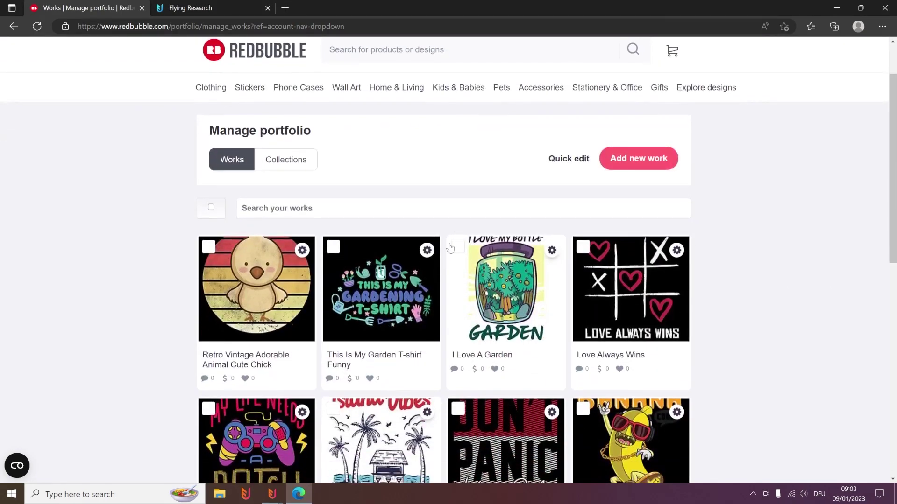
left_click(552, 251)
left_click(488, 334)
key("ctrl+l")
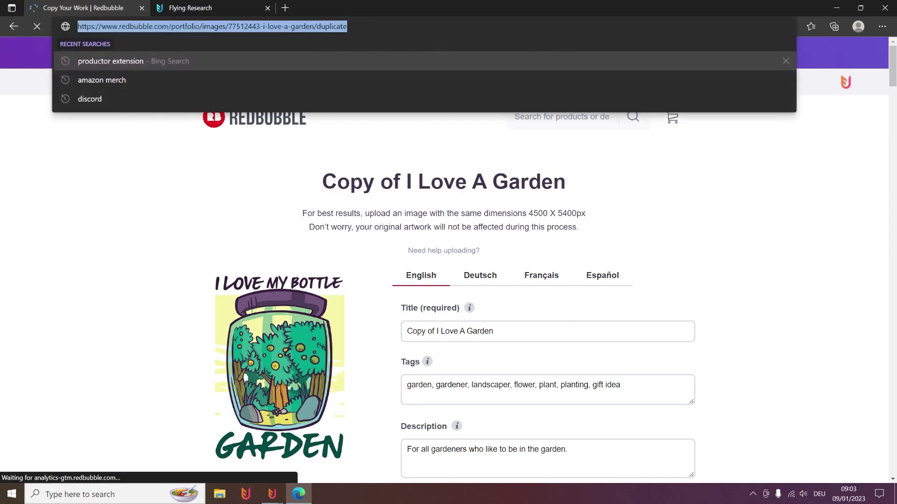
Paste the I Love A Garden copy link into the White template and save.
left_click(272, 494)
left_click(322, 456)
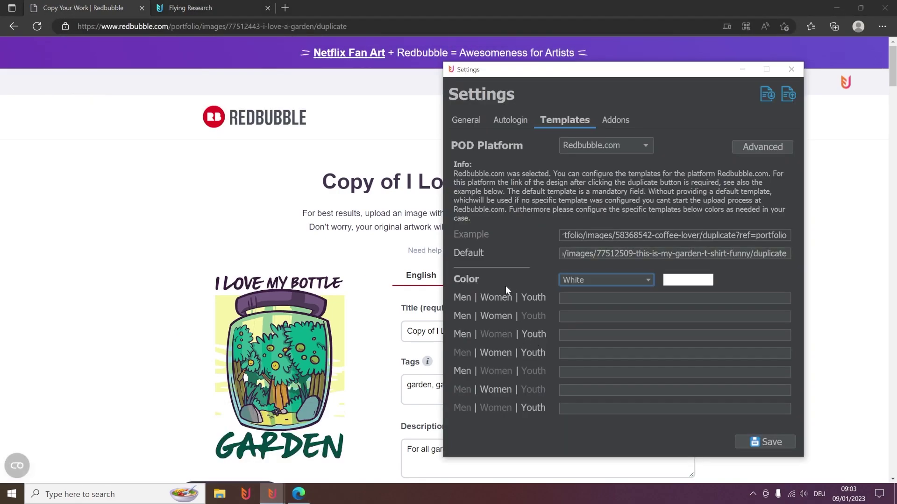
key("Tab")
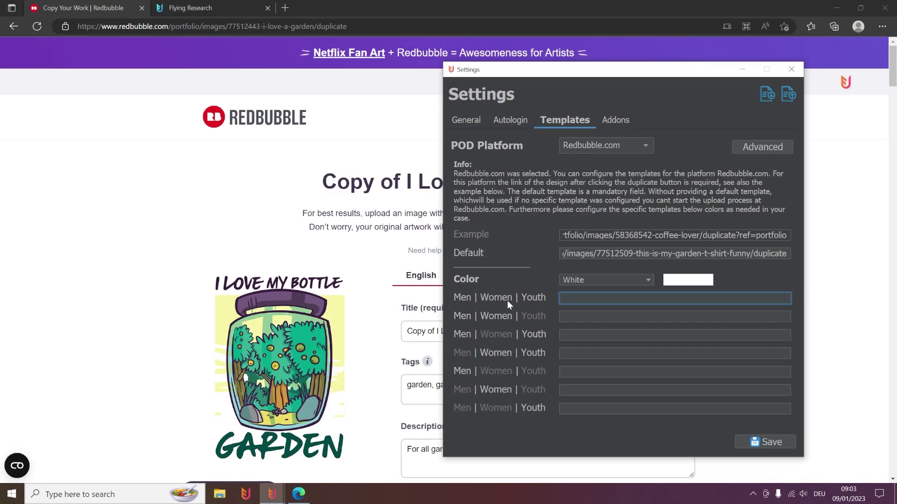
key("ctrl+v")
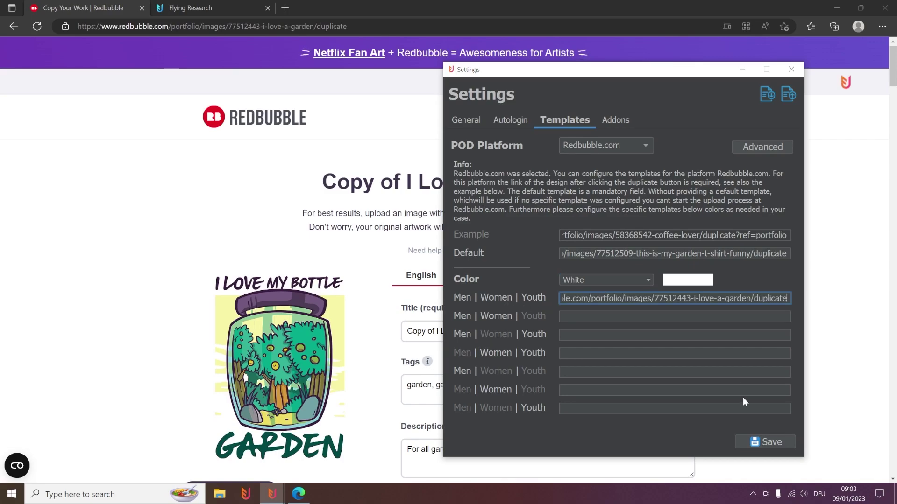
left_click(779, 444)
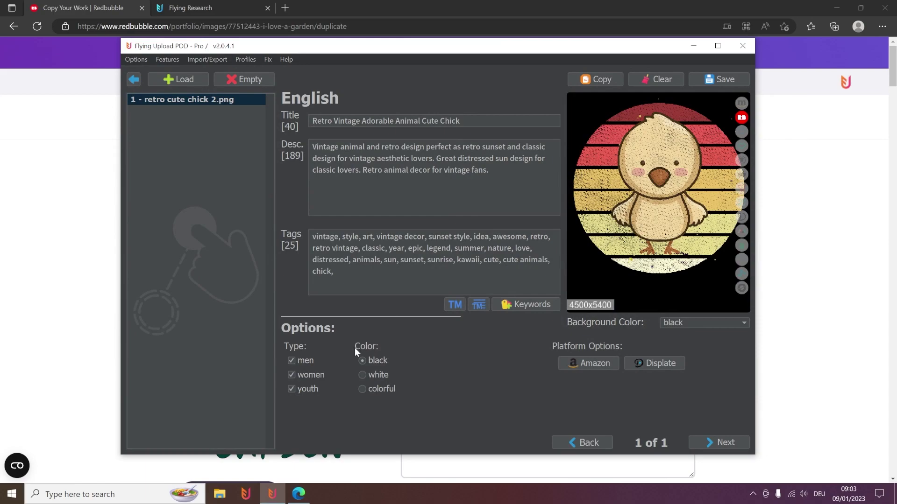
Set the chick design's colour to white and bring the Flying Upload POD window to the front.
left_click(375, 374)
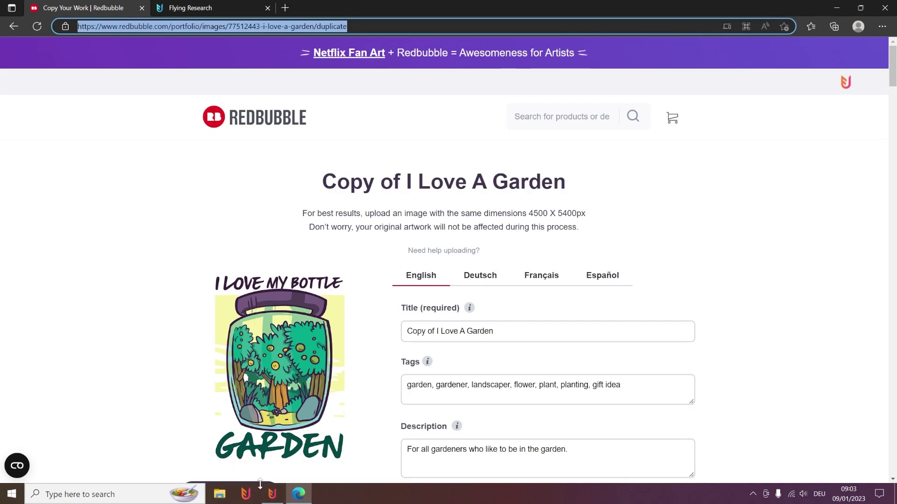
left_click(269, 495)
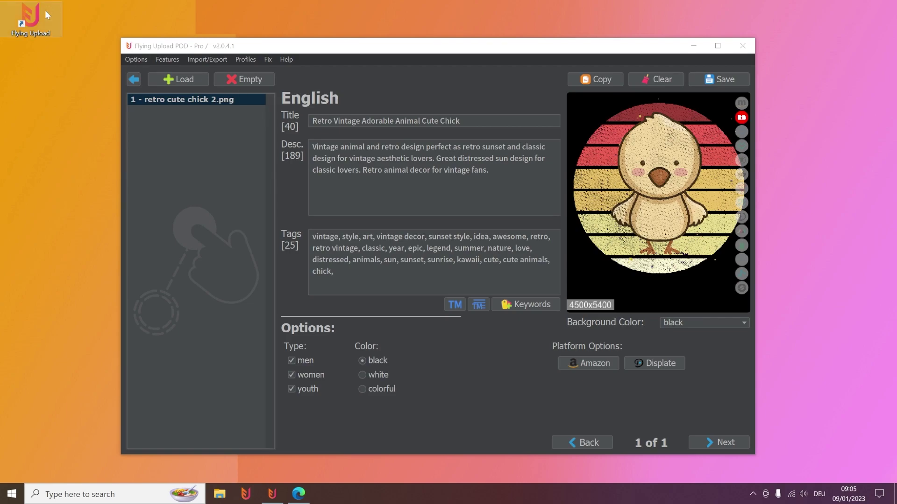
Change the Redbubble.com Default template in Settings > Templates to 'aaaa' and save.
left_click(135, 59)
left_click(146, 96)
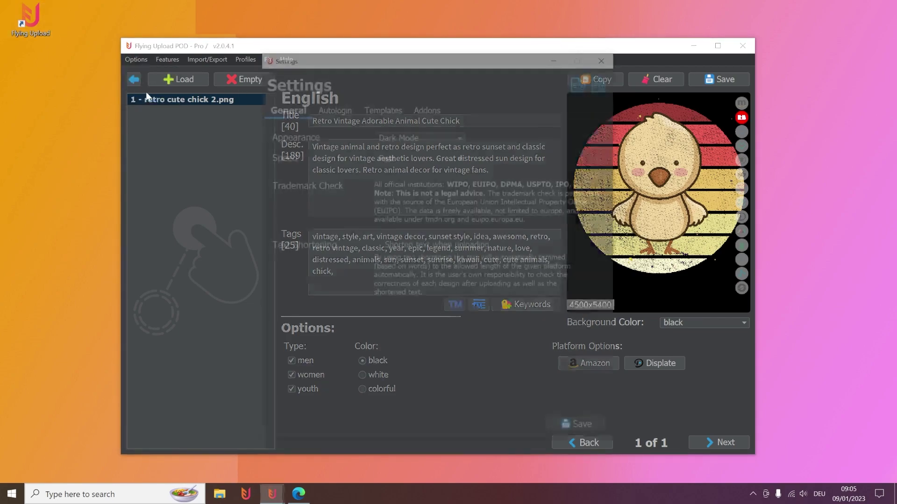
left_click(380, 108)
left_click(395, 131)
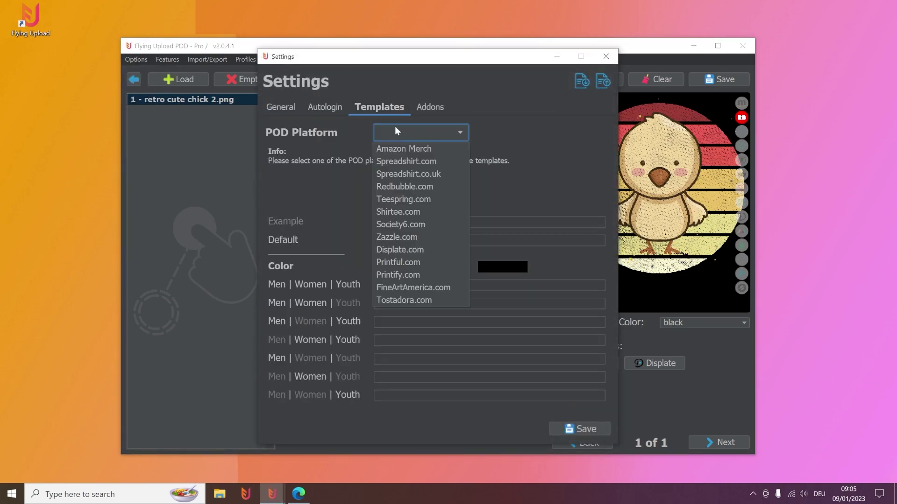
left_click(398, 187)
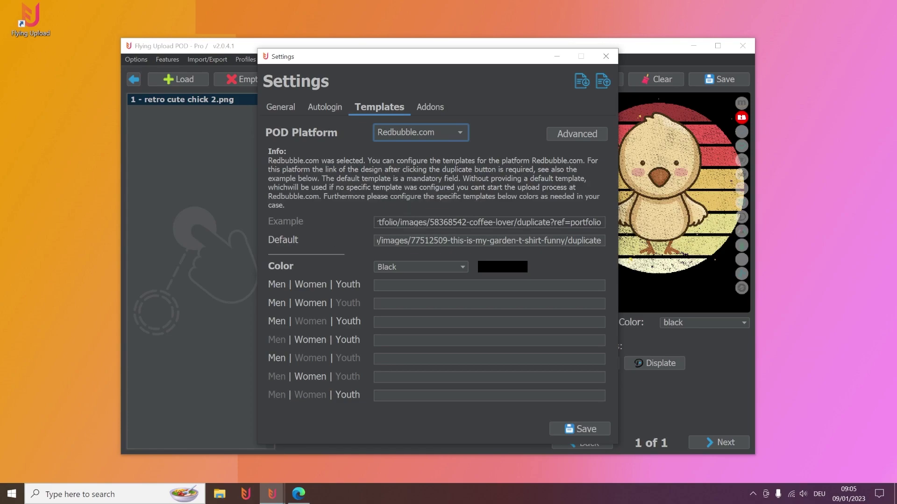
left_click(424, 241)
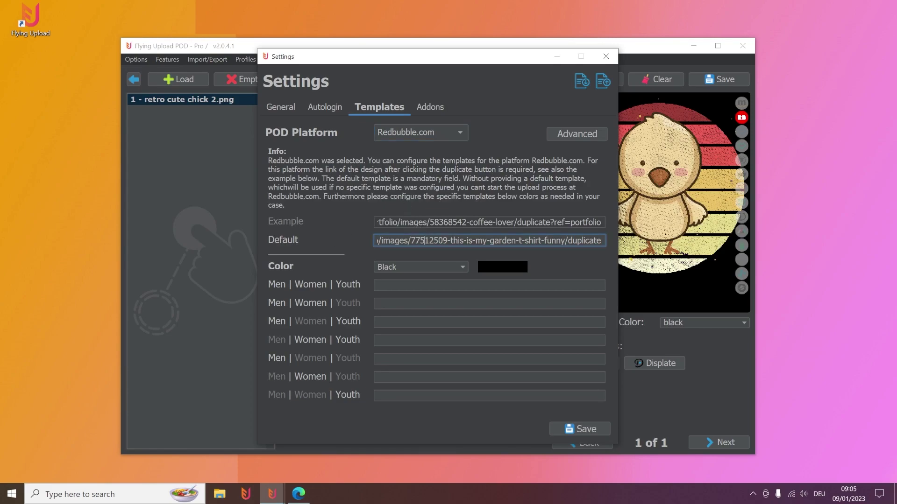
key("ctrl+a")
type("aaaa")
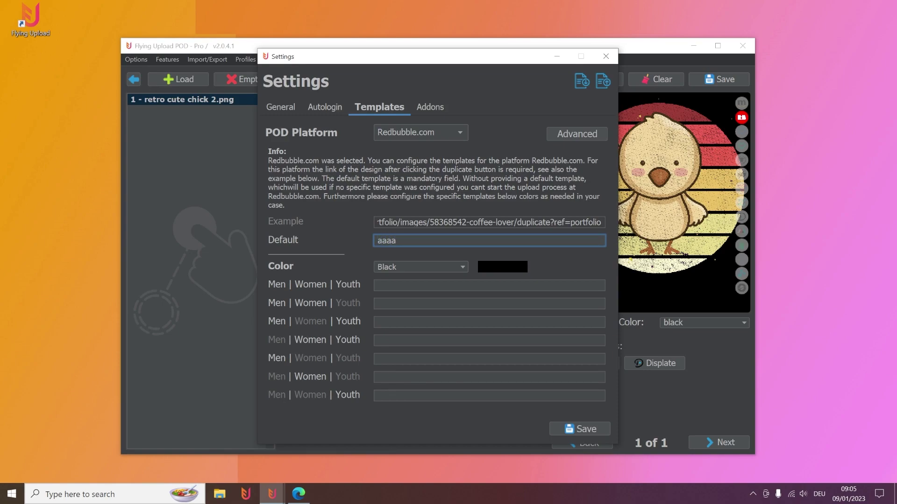
left_click(604, 428)
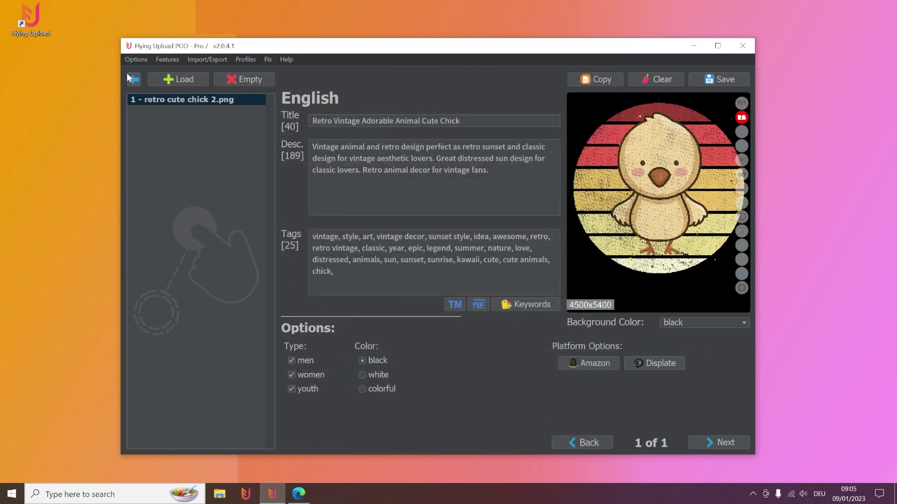
Start the Redbubble.com upload of the chick design, confirming Yes to the already-uploaded warning.
left_click(131, 77)
left_click(533, 280)
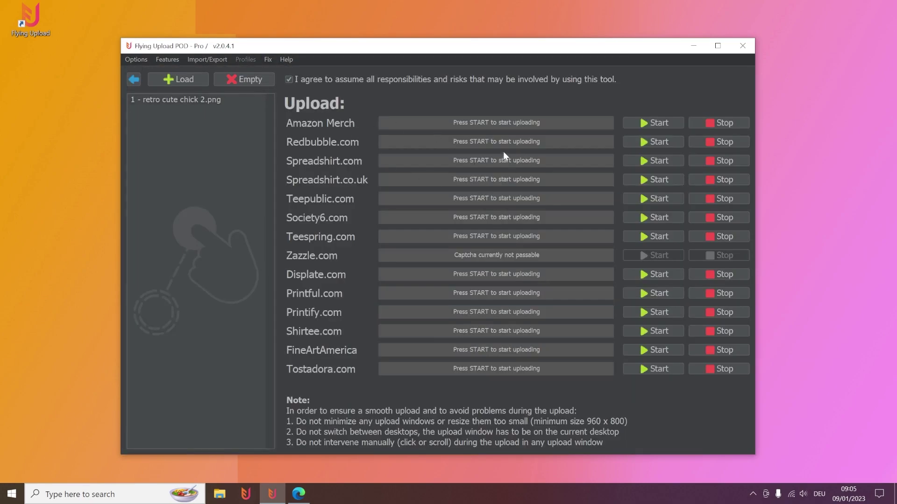
left_click(671, 143)
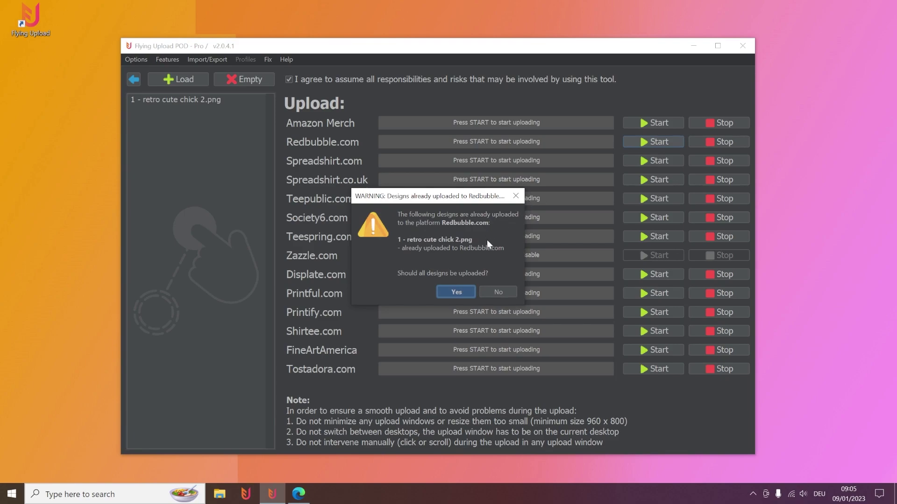
left_click(469, 290)
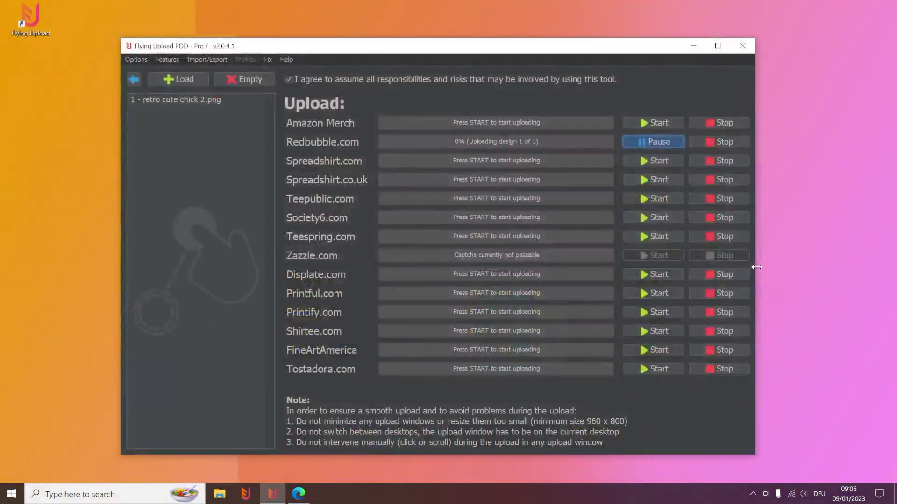
Pause, then stop the Redbubble.com upload so it resets.
left_click(643, 139)
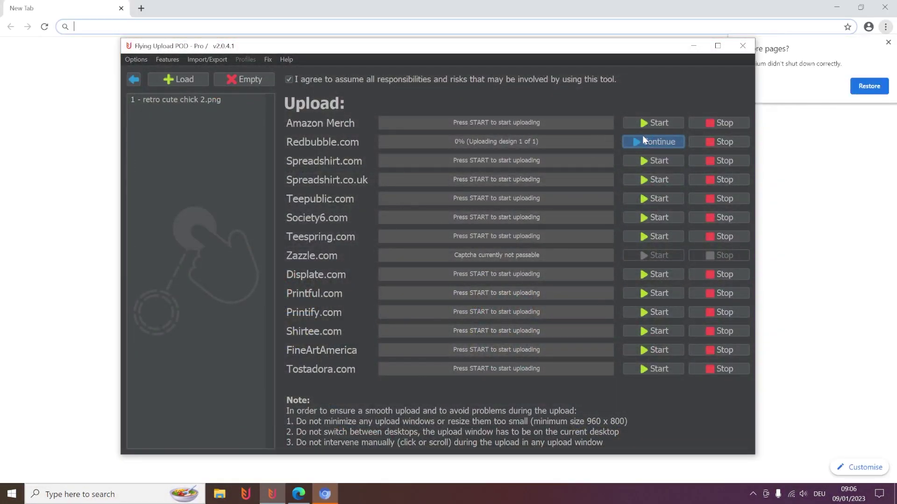
left_click(480, 7)
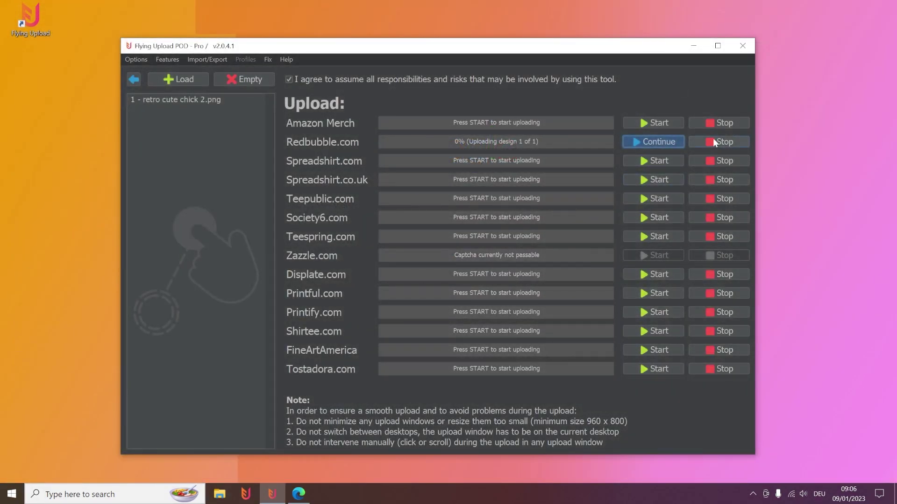
left_click(713, 139)
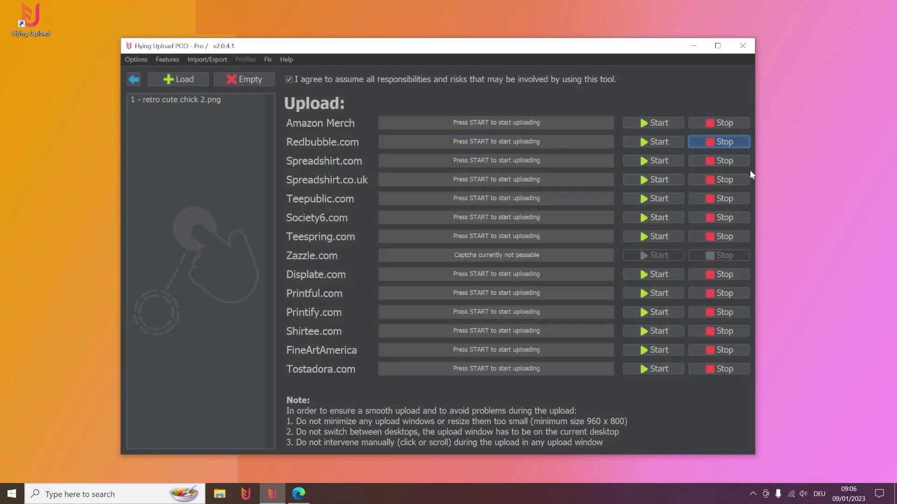
left_click(142, 62)
left_click(141, 96)
left_click(401, 112)
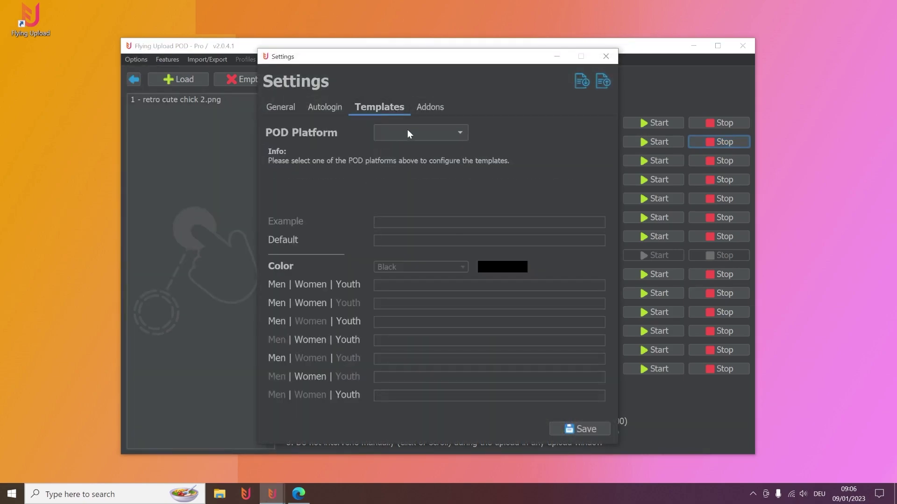
left_click(408, 131)
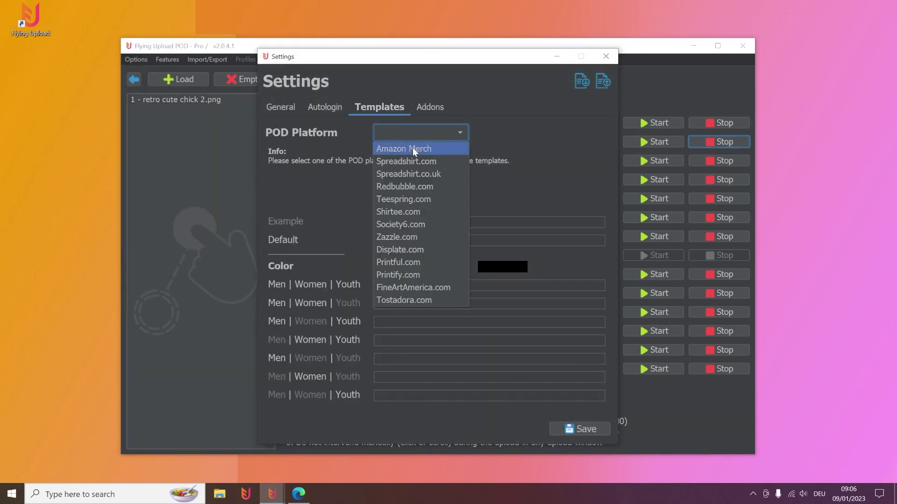
left_click(409, 187)
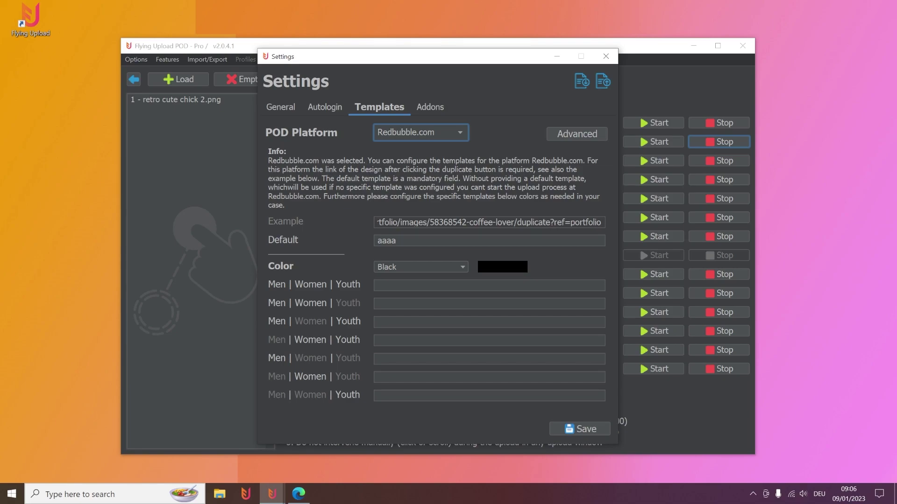
Close the settings window and restart the Redbubble.com upload, confirming Yes to the warning.
left_click(604, 61)
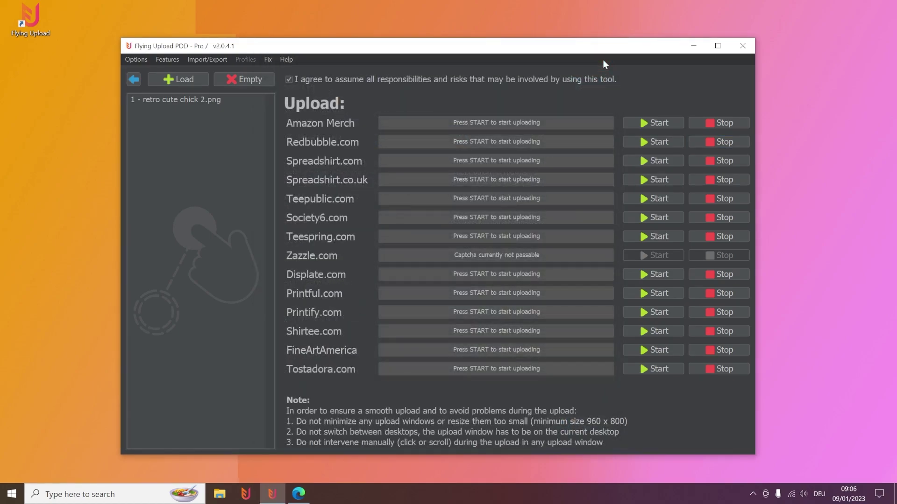
left_click(663, 145)
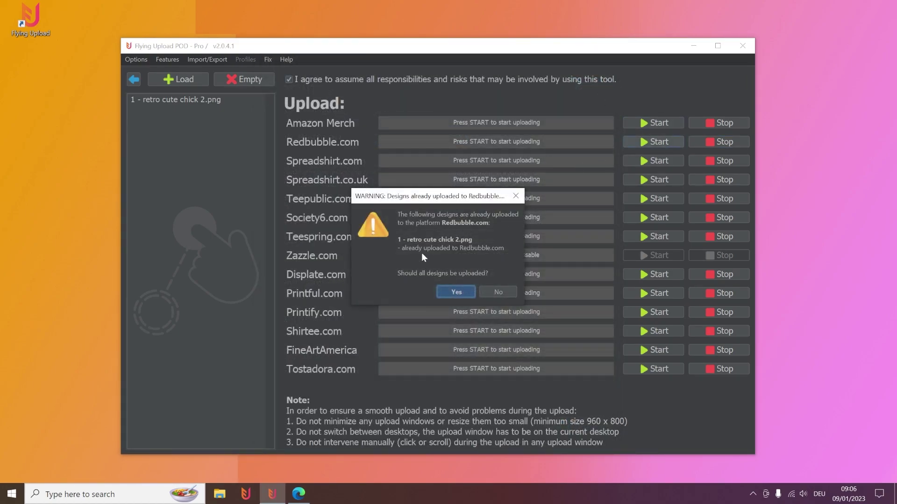
left_click(454, 291)
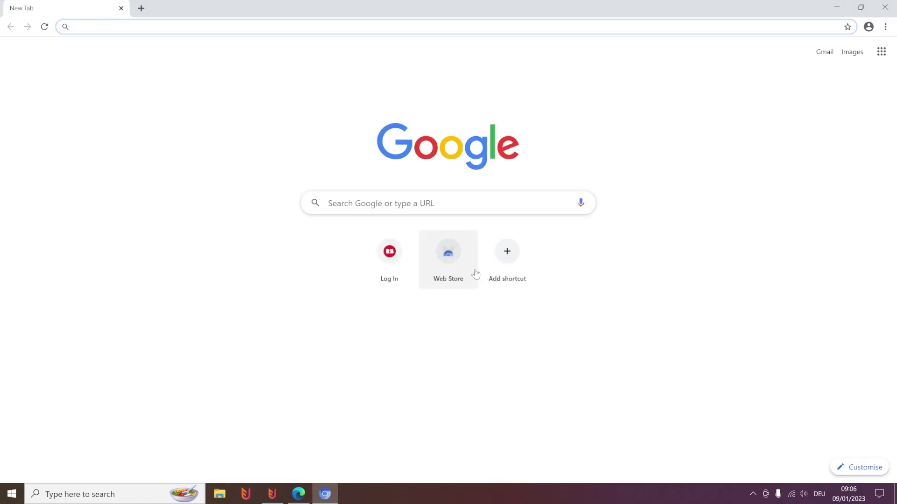
Resize, minimize and restore the browser, then maximize Redbubble's Manage portfolio page.
mouse_move(448, 7)
left_mouse_down()
mouse_move(438, 16)
mouse_move(452, 7)
left_mouse_up()
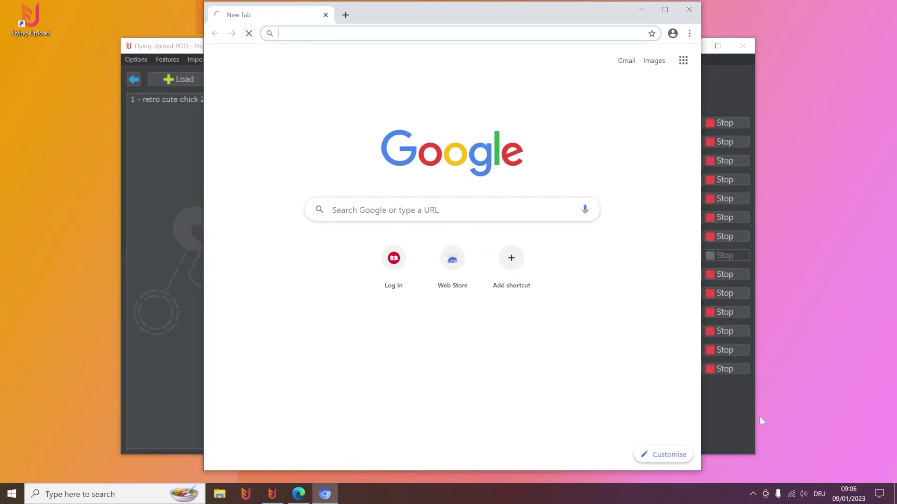
left_click(713, 392)
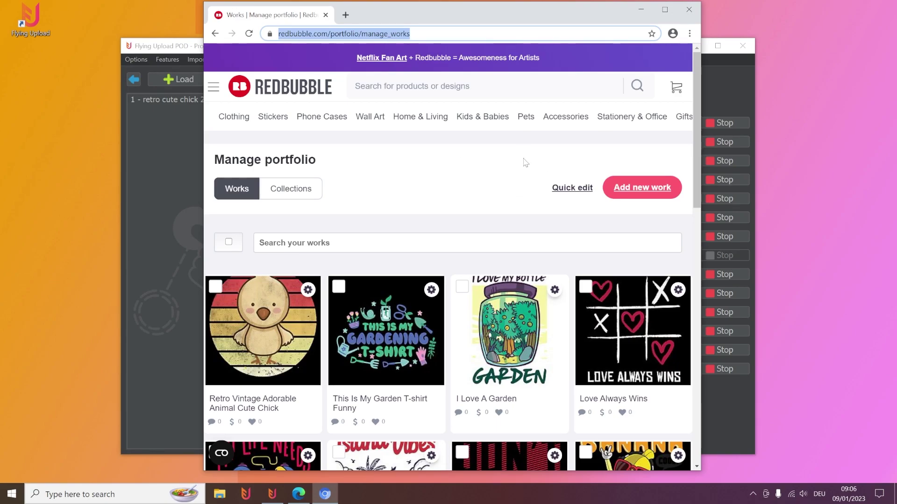
left_click(665, 9)
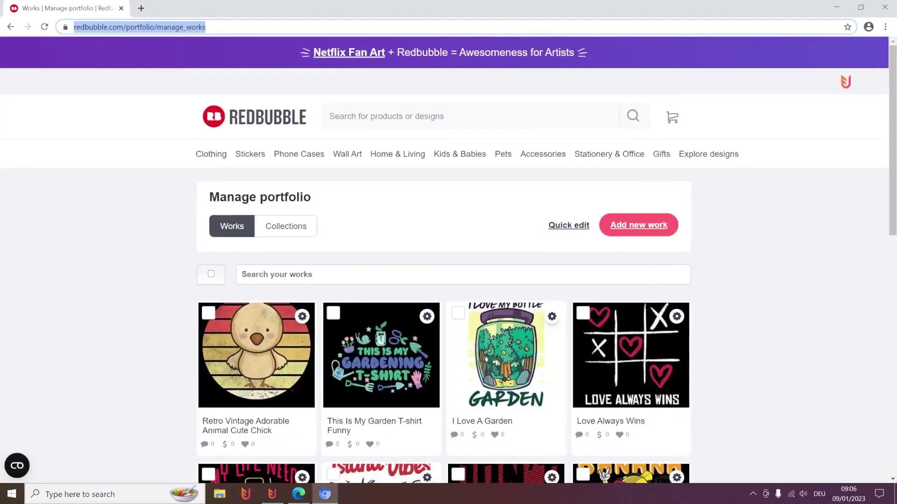
double_click(661, 12)
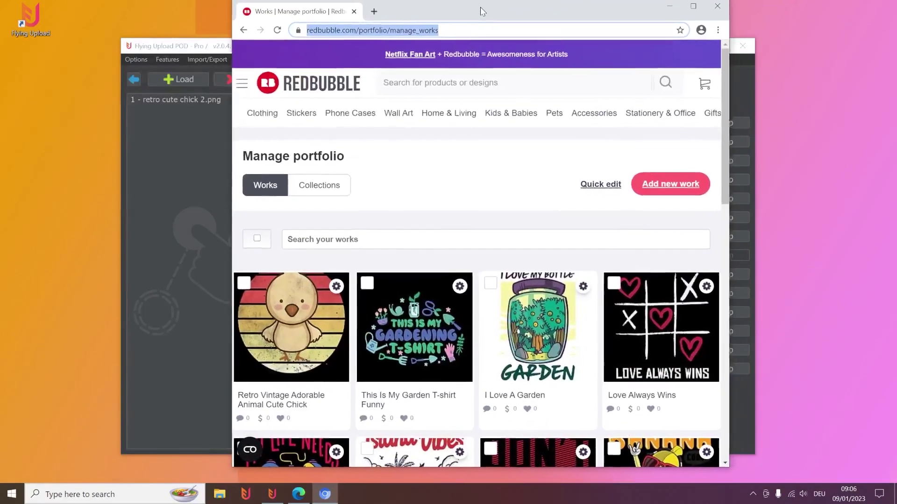
left_click(661, 12)
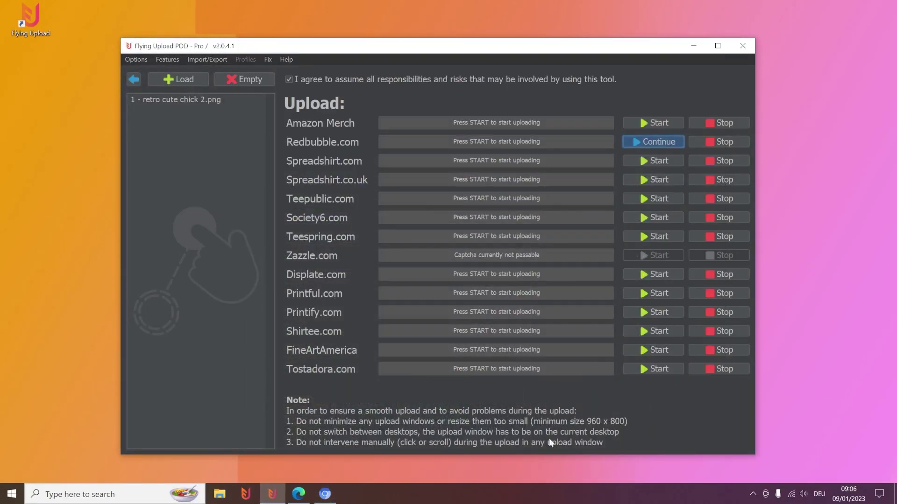
left_click(332, 502)
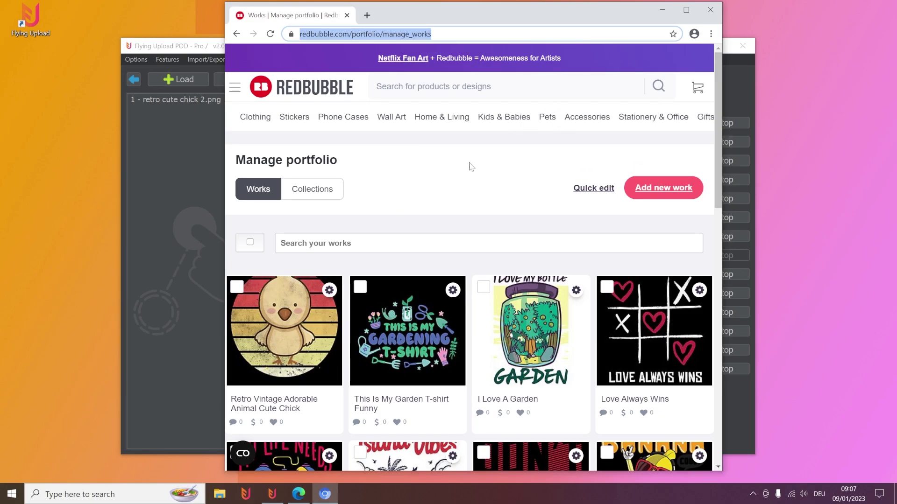
left_click_drag(507, 14, 402, 1)
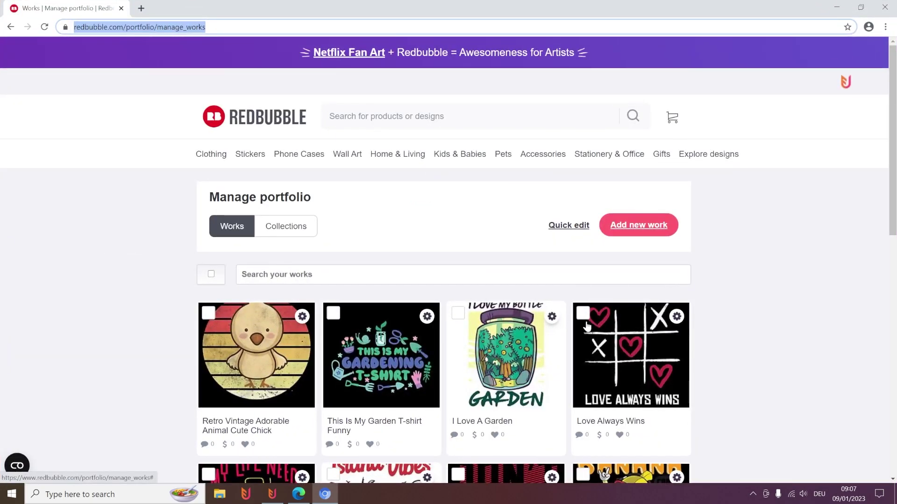
mouse_move(460, 154)
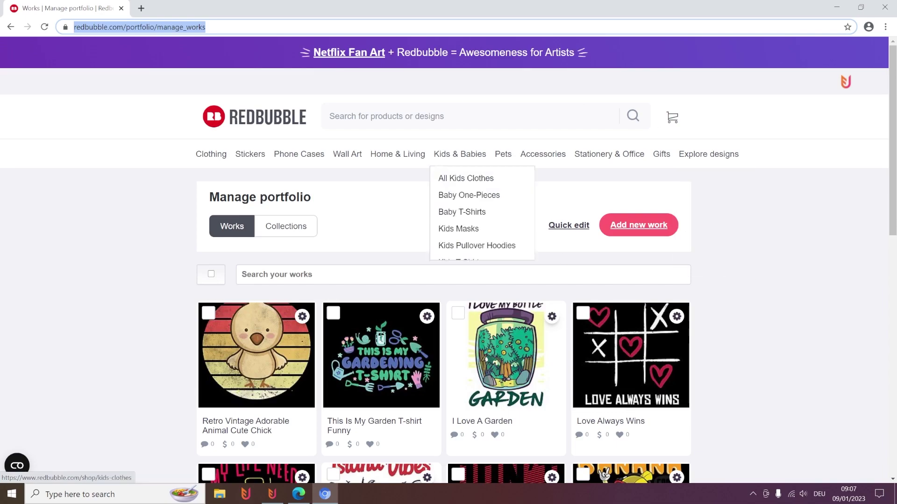
left_click(298, 494)
key("ctrl+Tab")
scroll(590, 166, "down", 3)
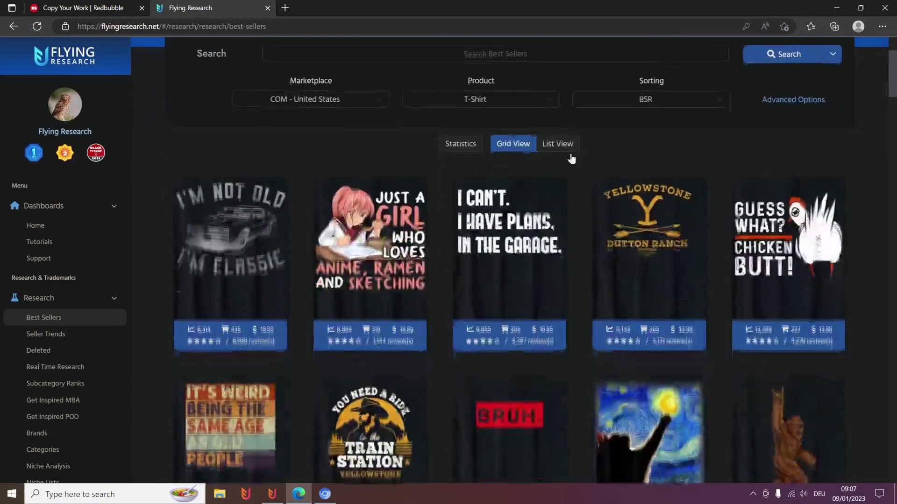
scroll(534, 264, "up", 3)
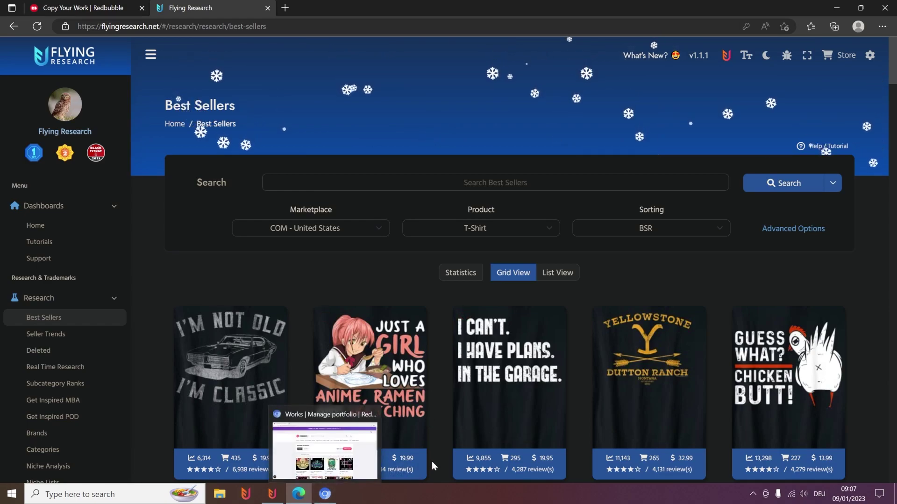
left_click(329, 496)
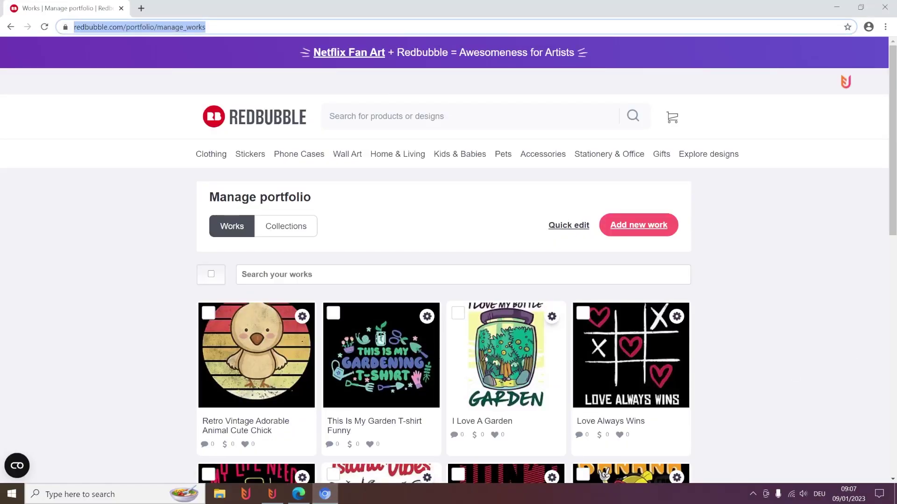